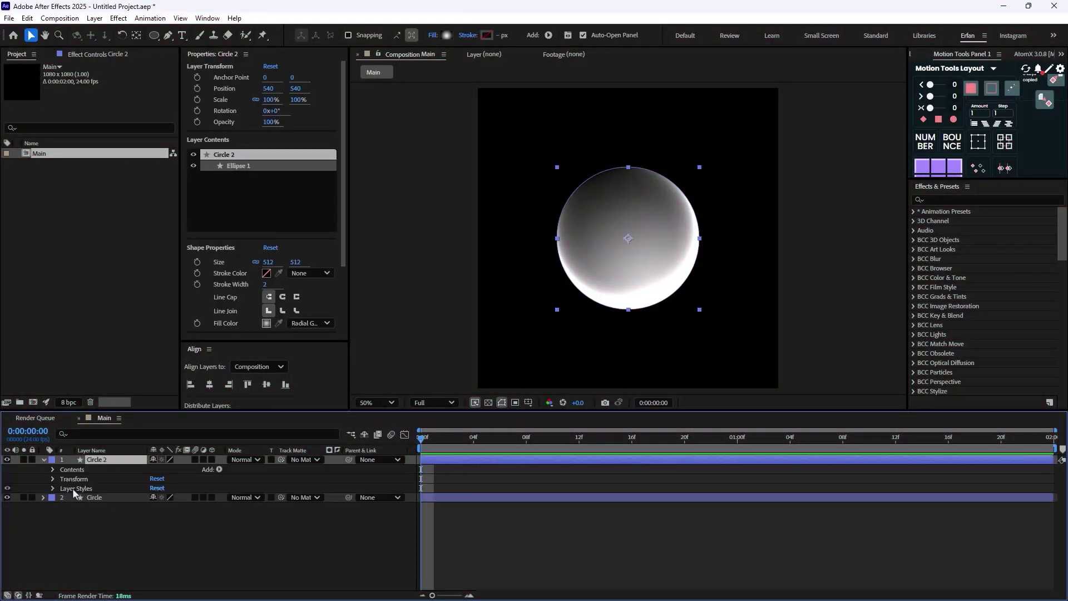
Step: Delete the circle layers from Main, leaving a blank black 1080×1080 frame
click(72, 488)
key(Delete)
key(Return)
text(O)
text(o)
key(Return)
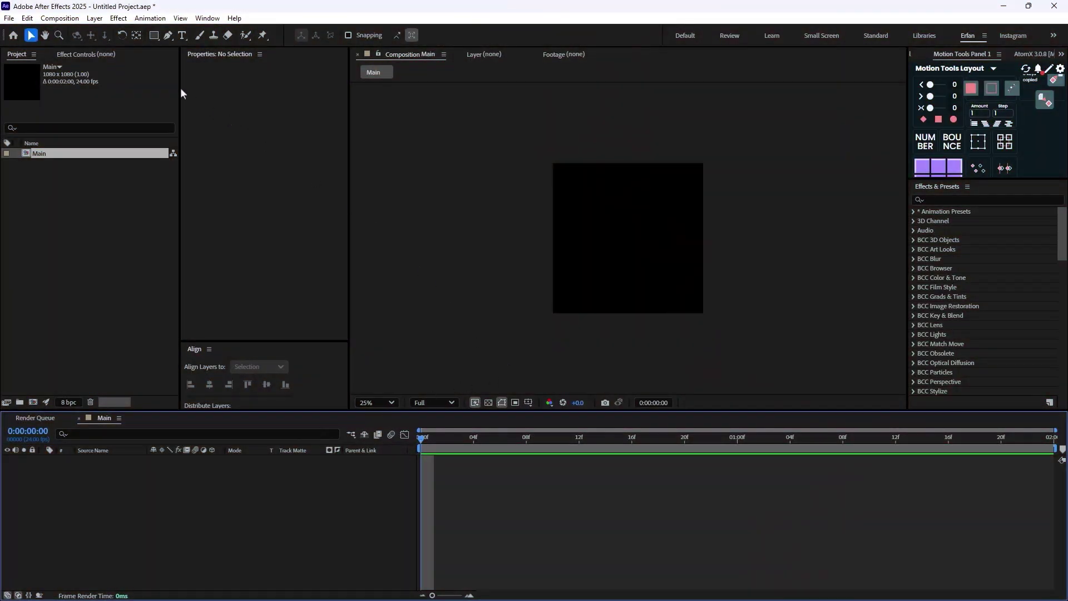
Step: Create a red 1080×1080 ellipse shape layer that fills the whole composition
click(157, 37)
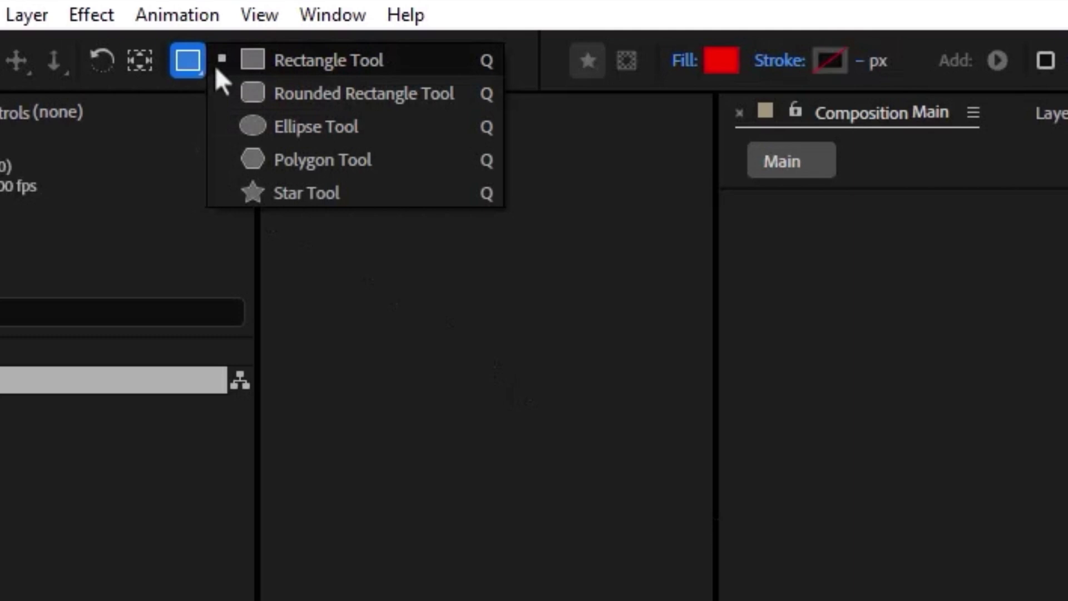
click(379, 136)
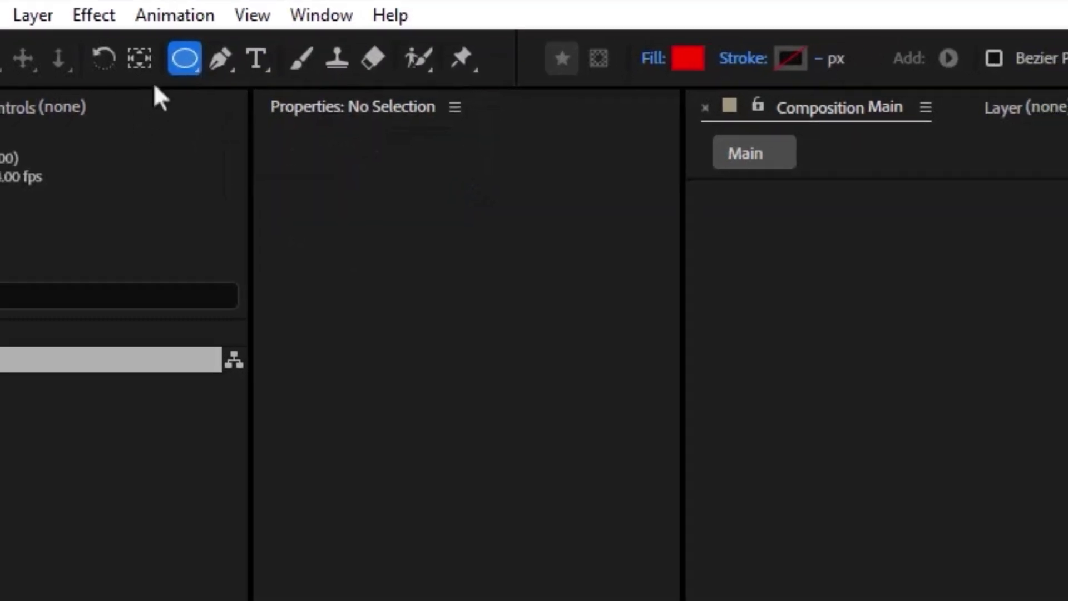
double_click(187, 60)
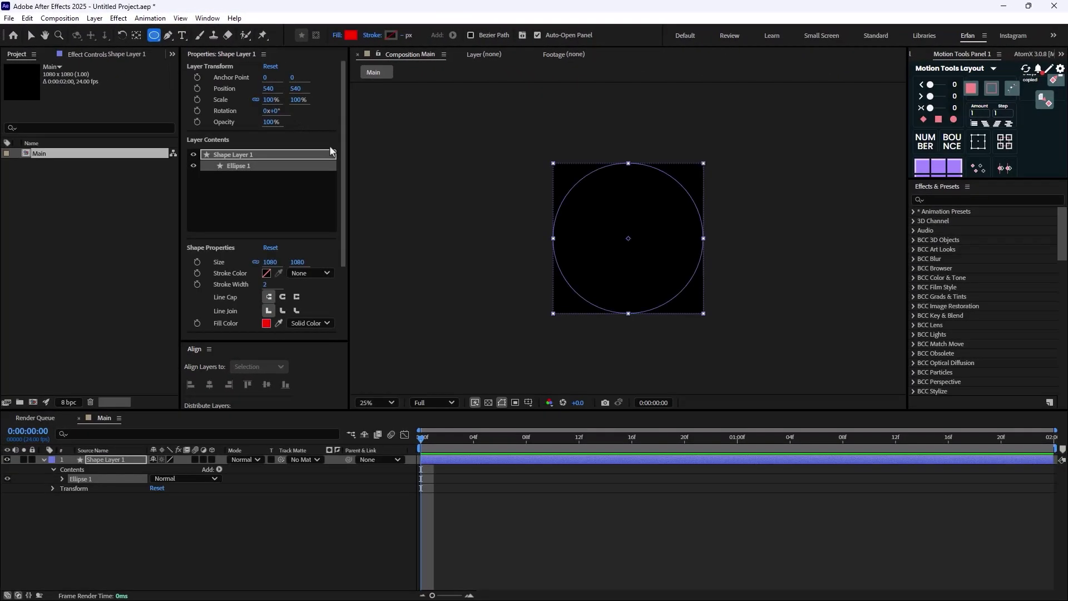
key(v)
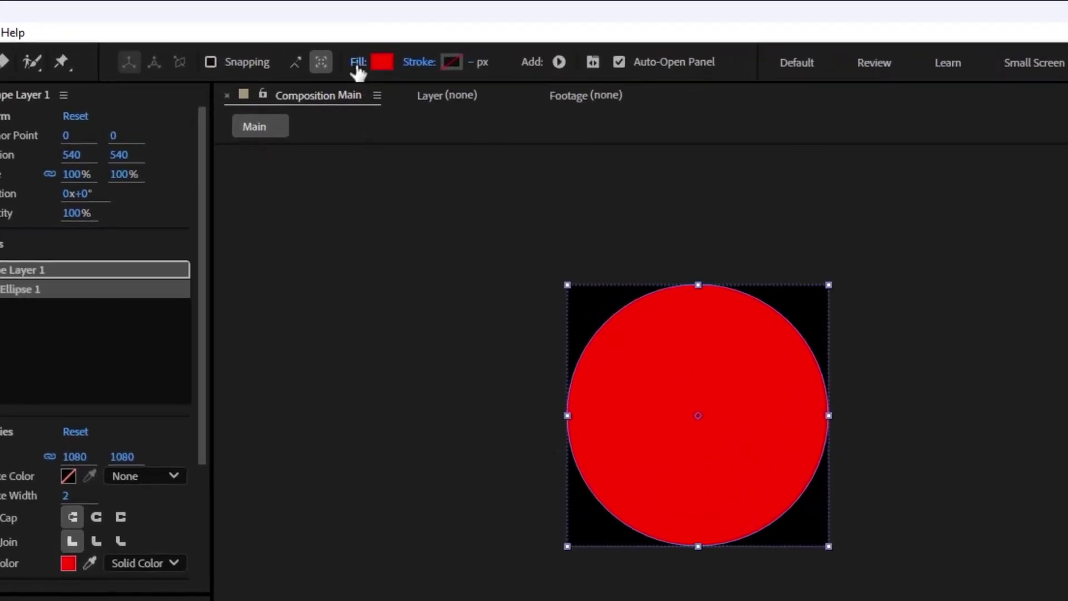
Step: Give Shape Layer 1 a radial gradient fill from white (FFFFFF) to black
click(356, 64)
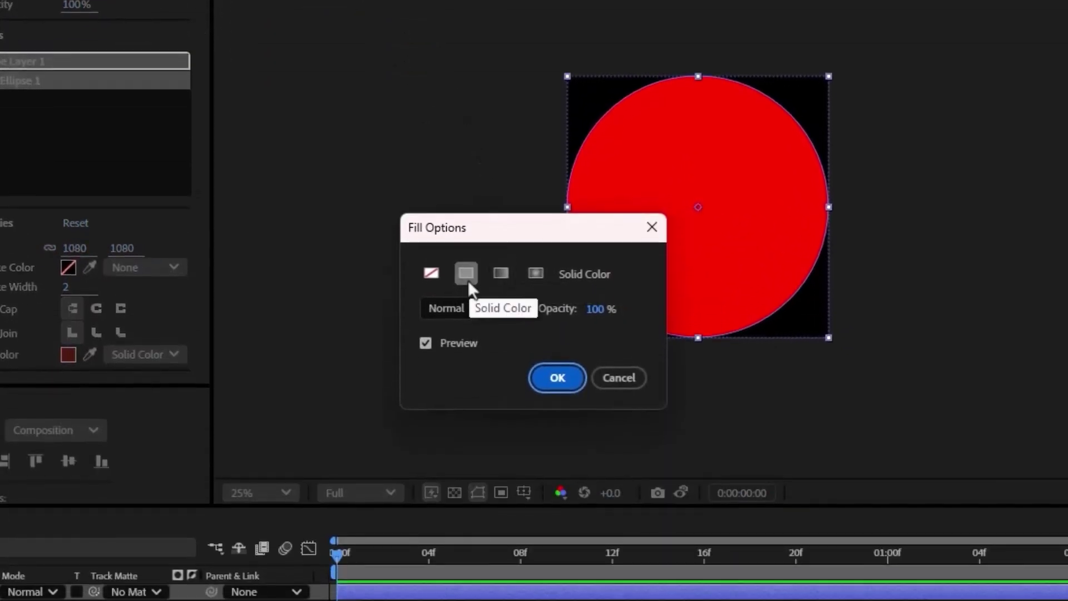
click(536, 274)
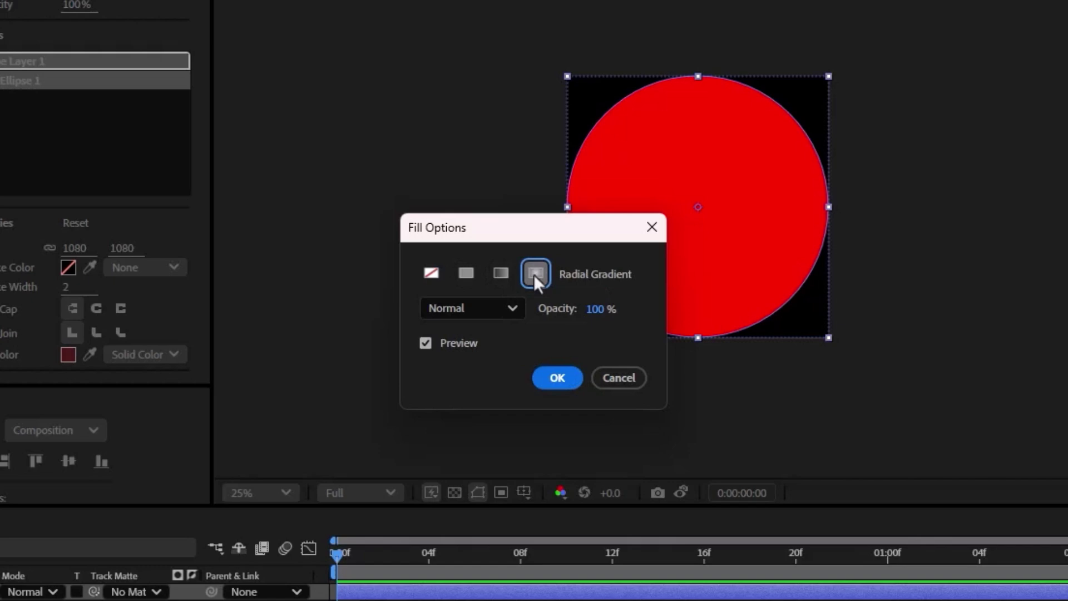
click(557, 377)
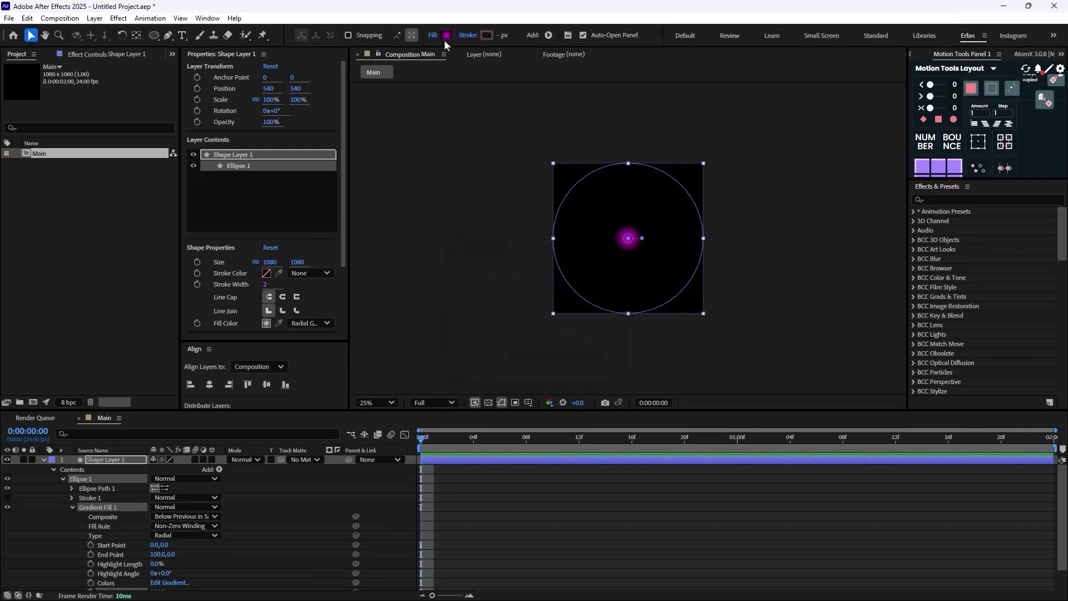
click(445, 36)
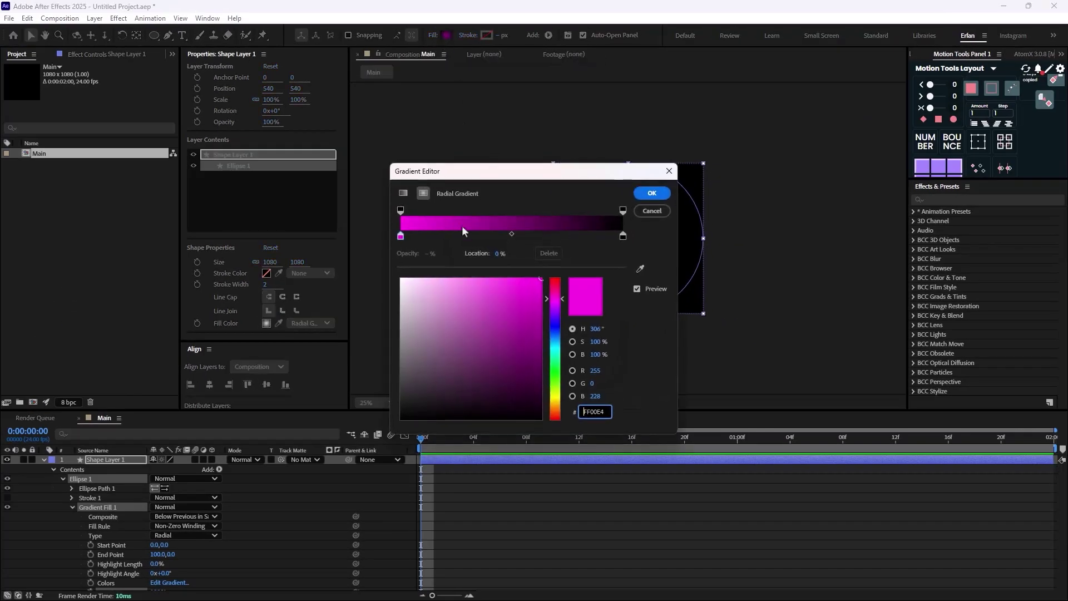
click(400, 241)
drag(406, 297, 400, 278)
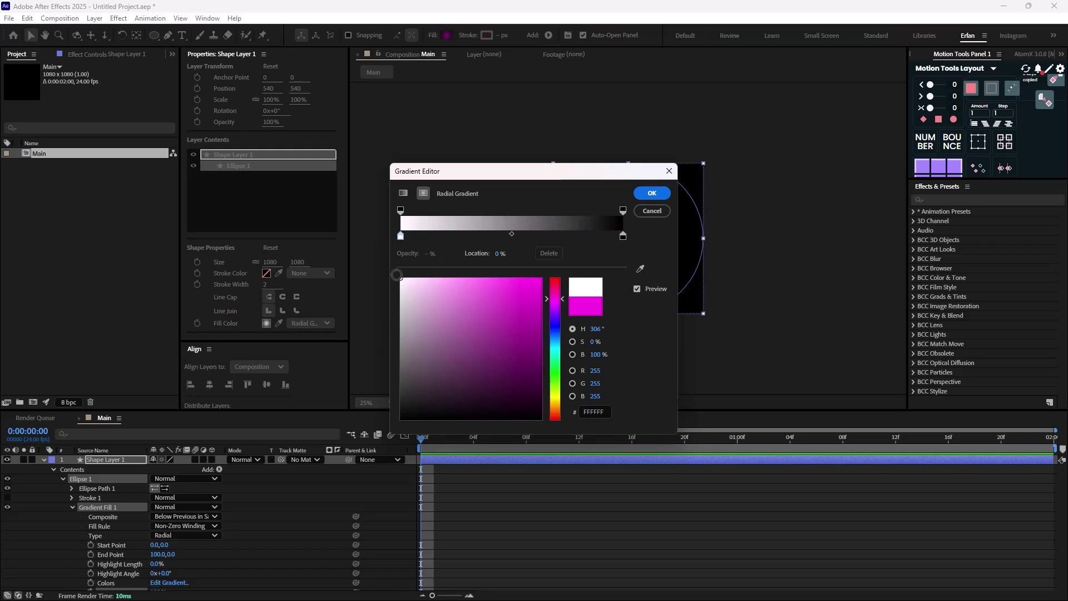
click(650, 193)
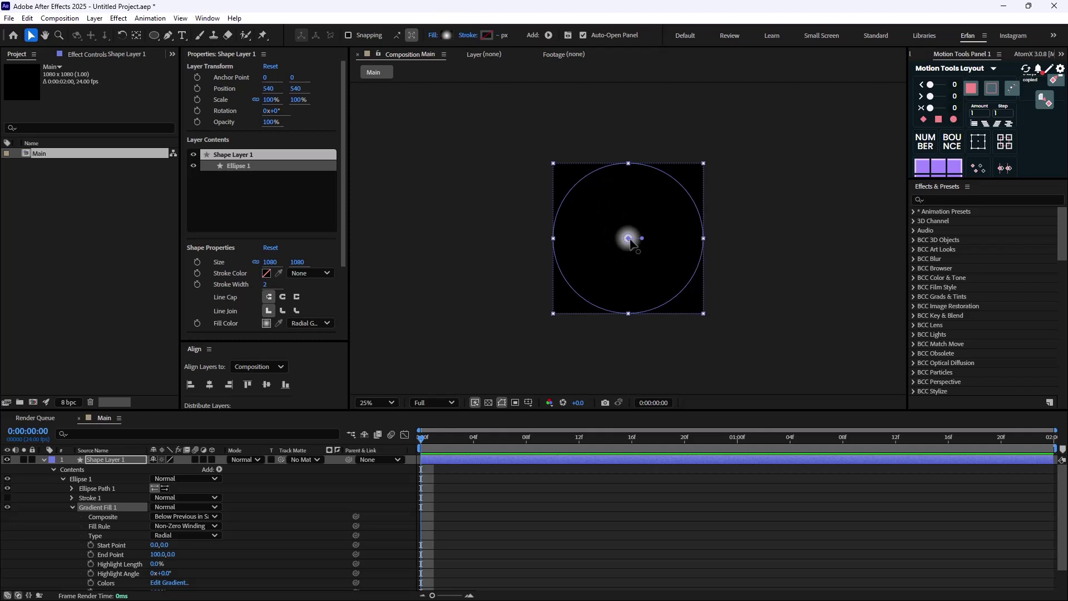
Step: Stretch the gradient from the circle's bottom edge to its top and rename the layer Circle
drag(629, 239, 651, 309)
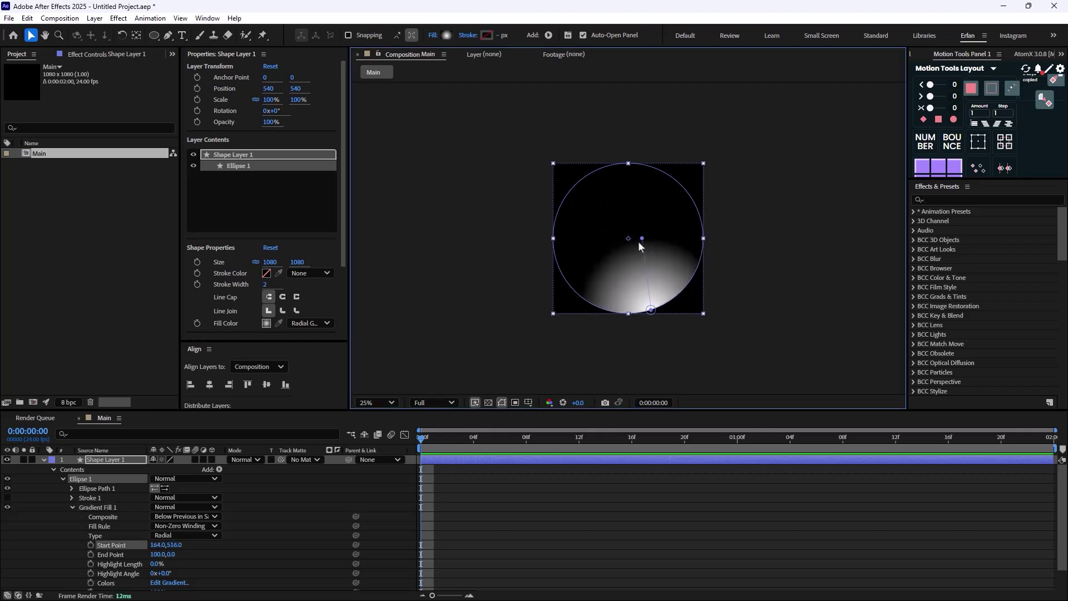
drag(639, 239, 606, 172)
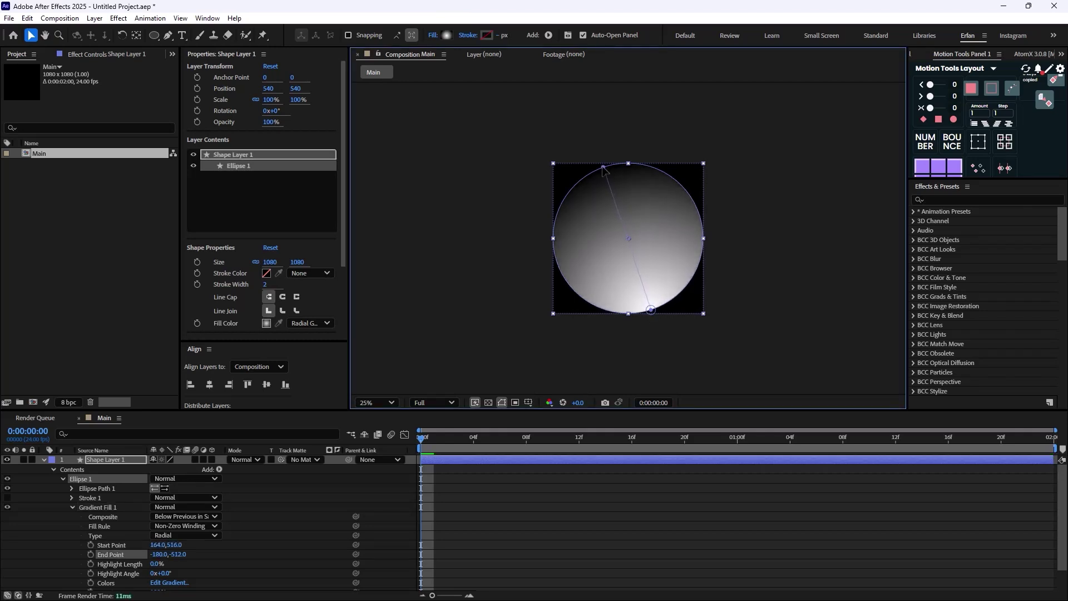
click(43, 459)
text(Circle)
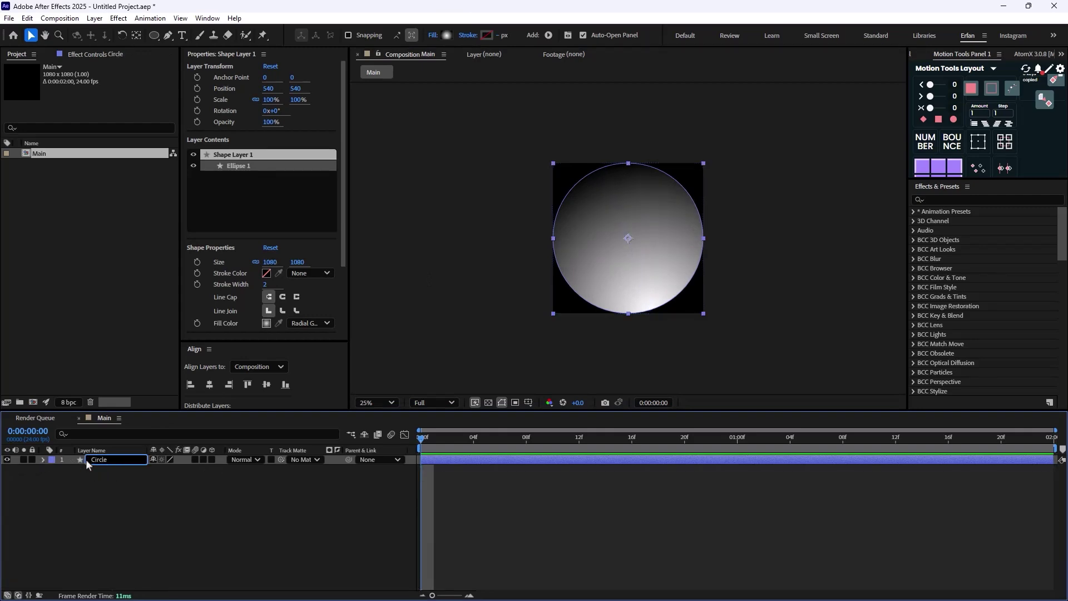
key(Return)
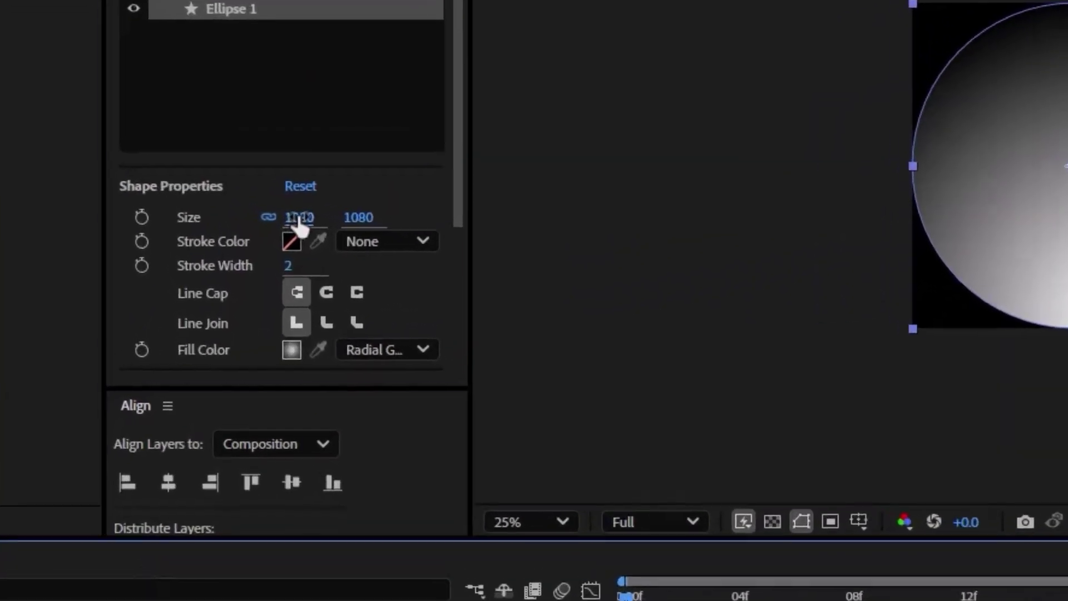
Step: Resize the ellipse to 512×512, readjust the gradient handles, and zoom the view to 50%
drag(298, 218, 248, 218)
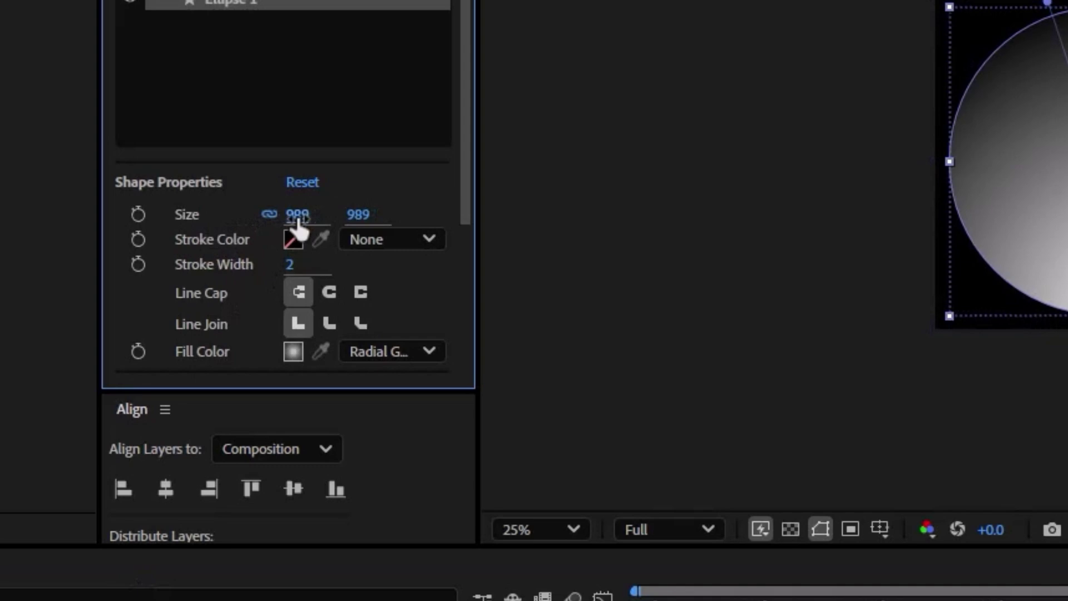
text(512)
key(Return)
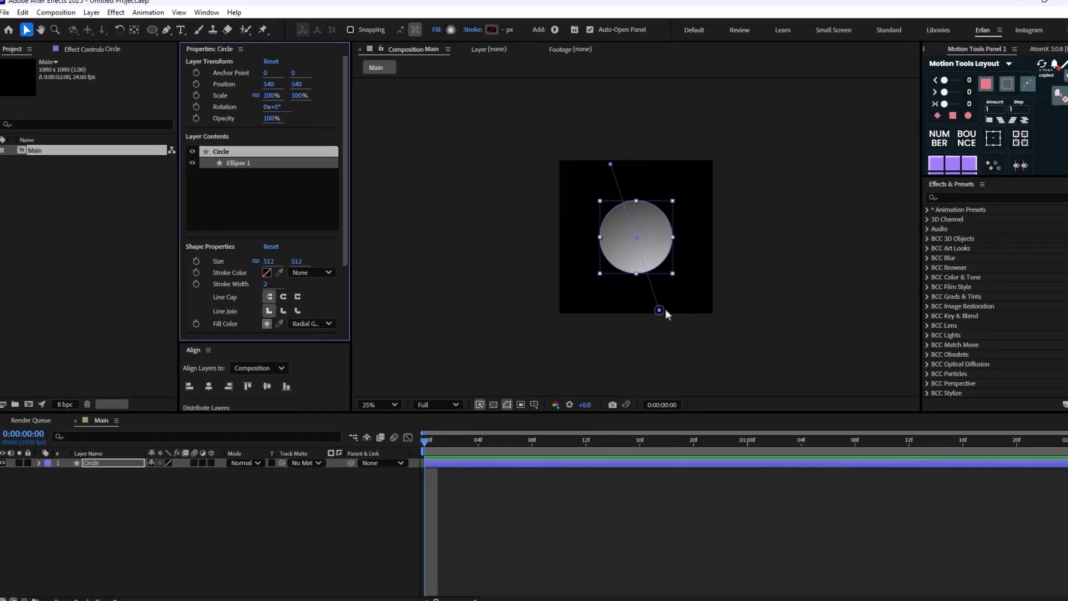
drag(665, 309, 650, 270)
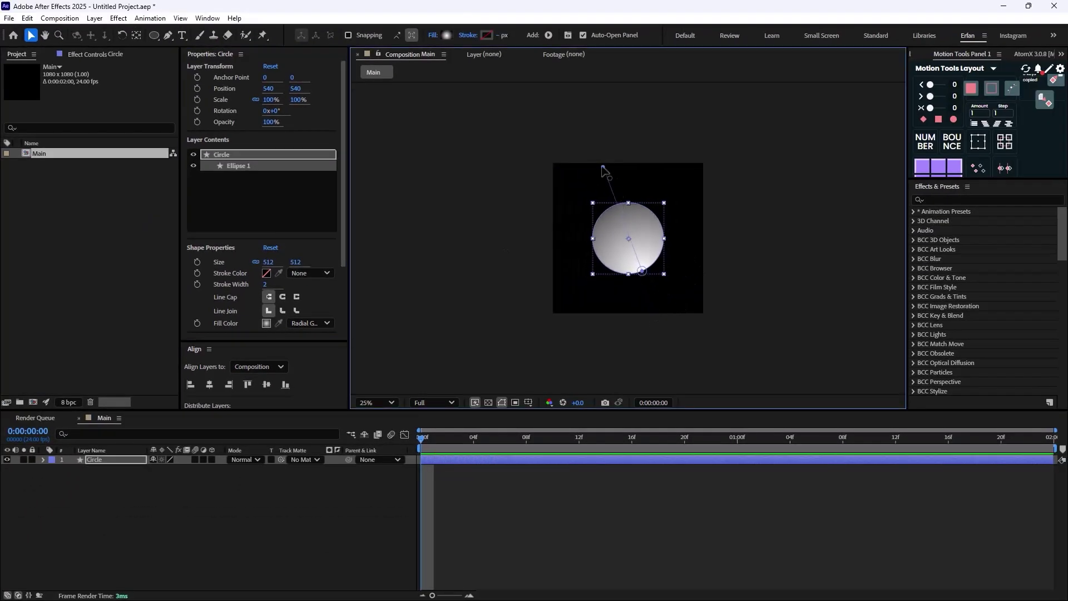
drag(611, 165, 619, 200)
click(376, 553)
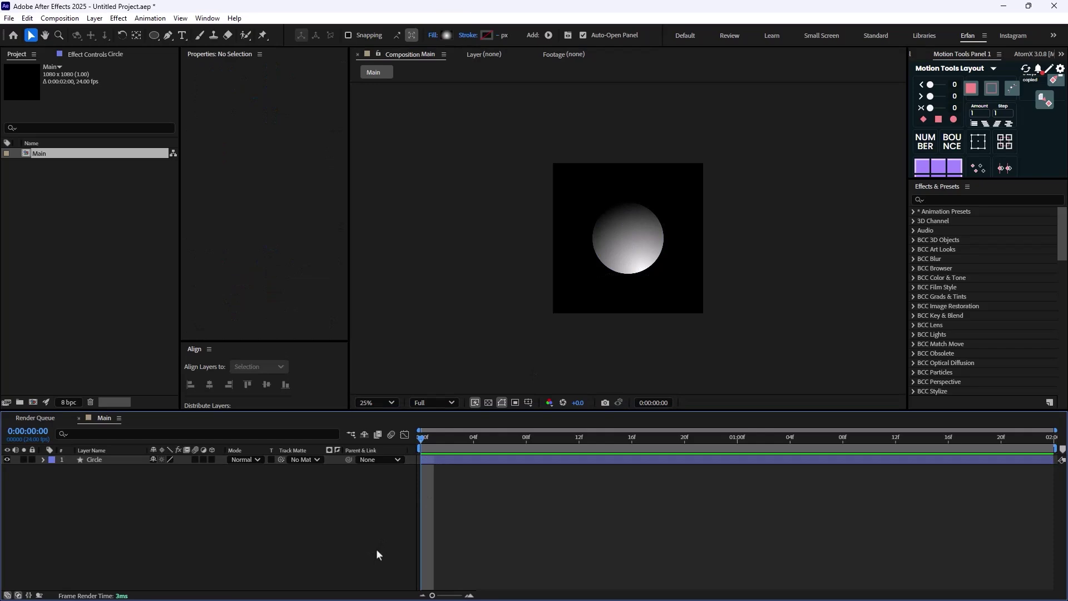
key(period)
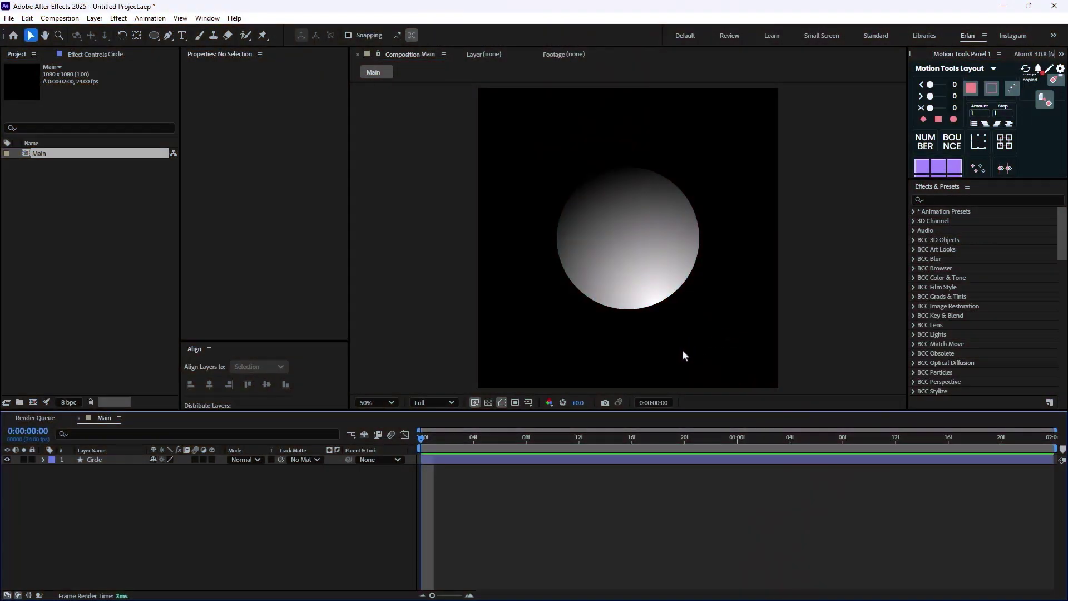
Step: Add an Inner Glow layer style to Circle with a size of about 109
right_click(95, 459)
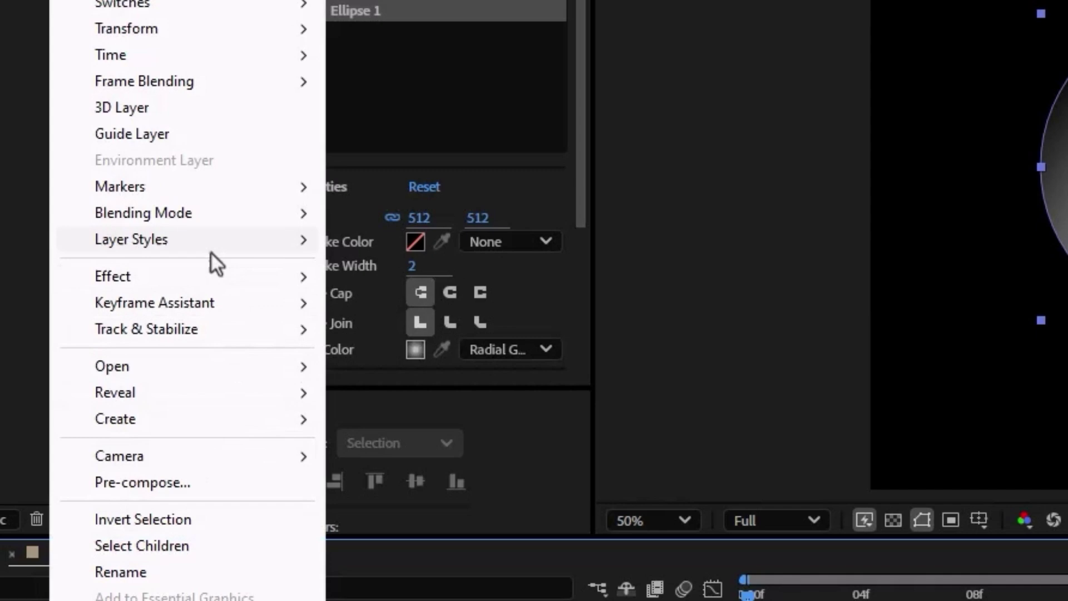
mouse_move(183, 272)
click(489, 420)
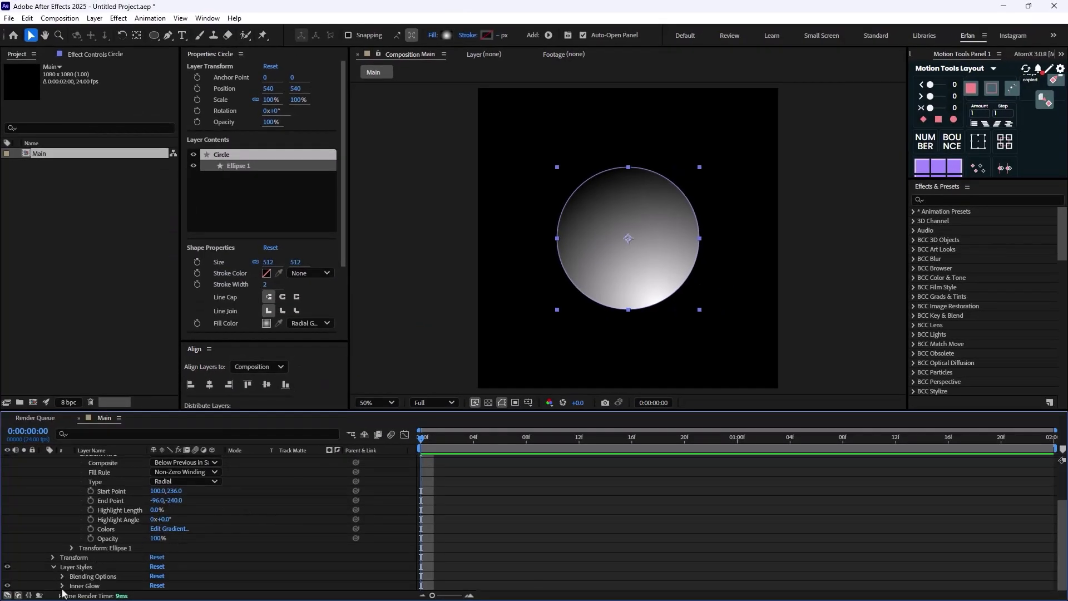
click(62, 586)
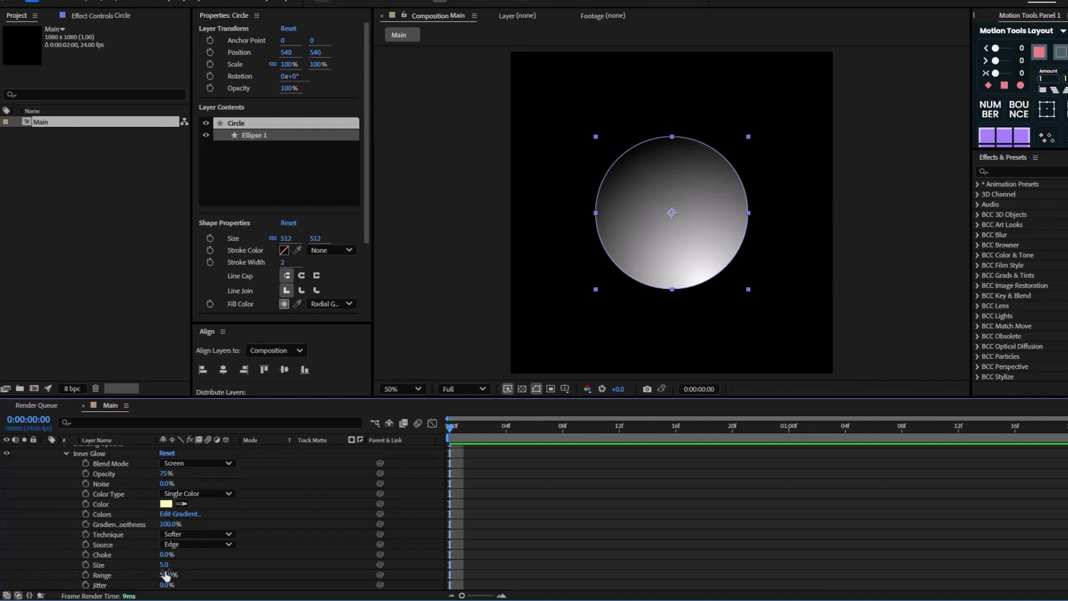
drag(154, 567, 217, 573)
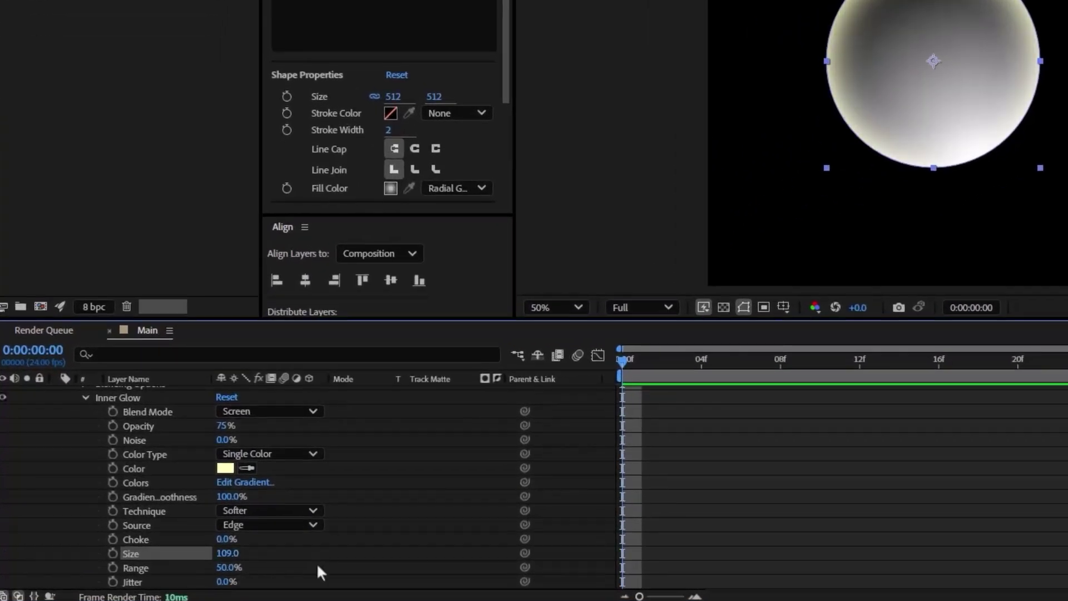
Step: Make the Inner Glow pure white and set its blend mode to Color Dodge
click(228, 469)
click(605, 59)
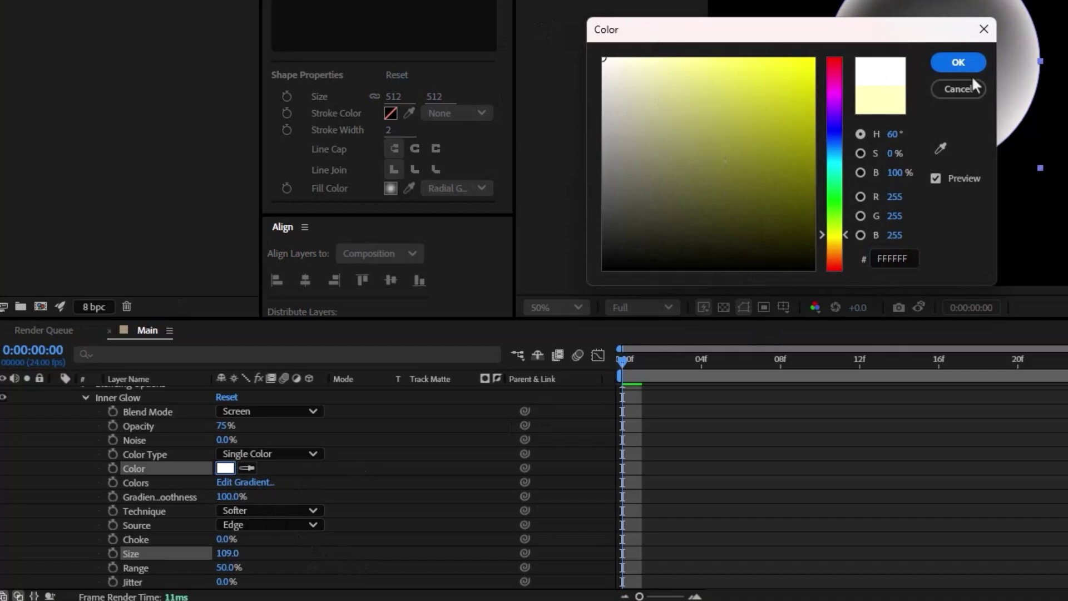
click(935, 62)
scroll(390, 515, up, 2)
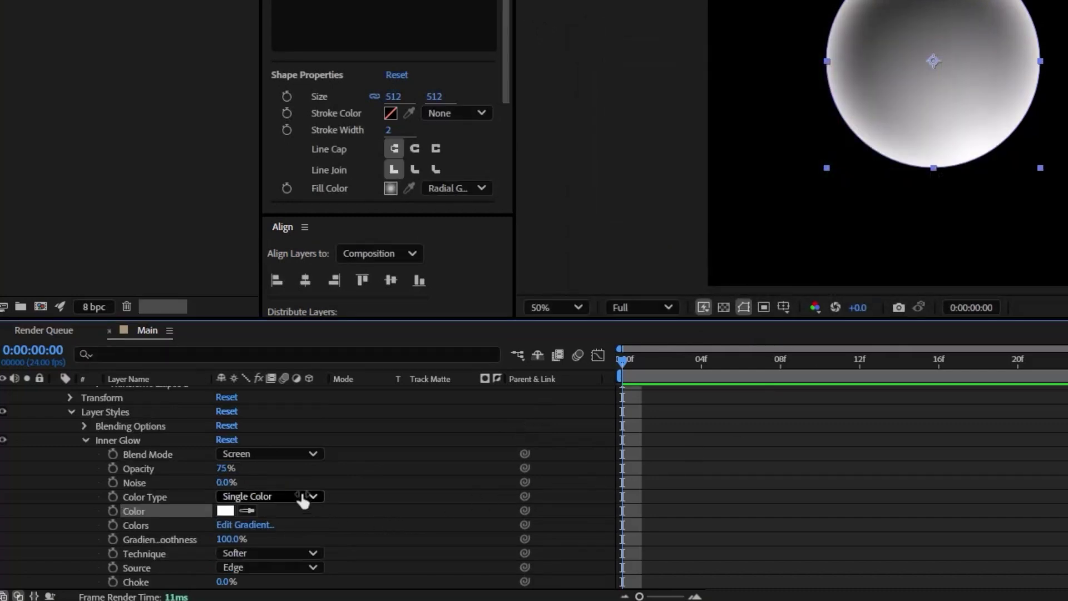
click(262, 460)
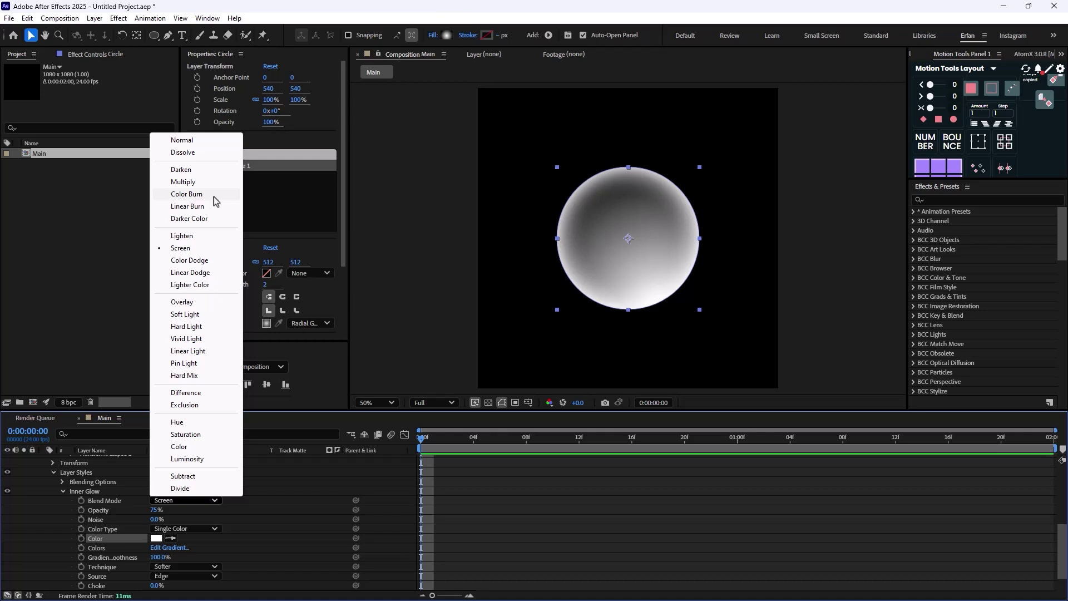
click(190, 260)
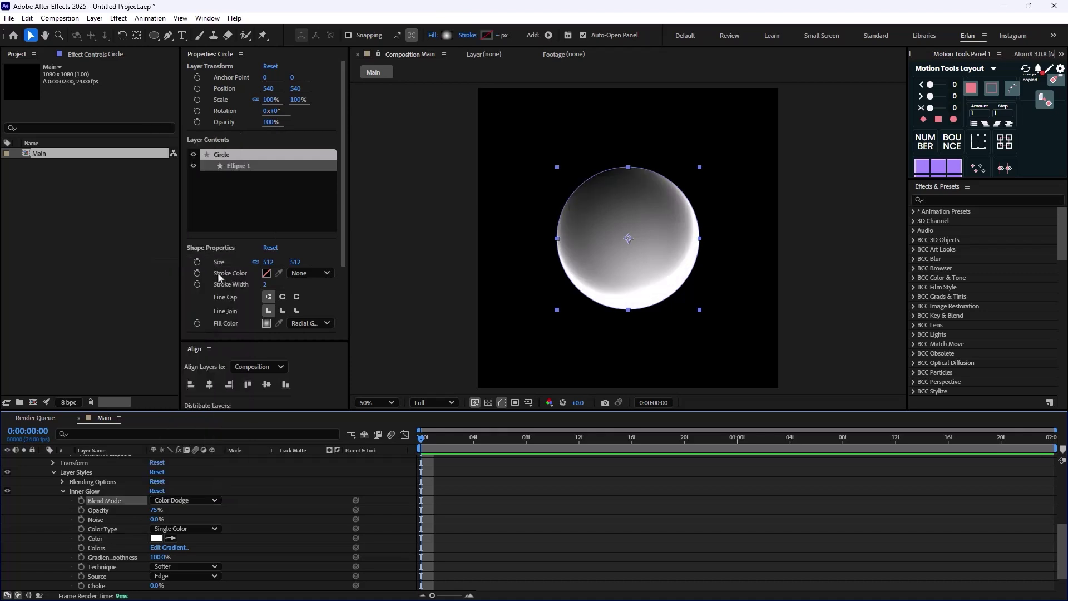
click(529, 489)
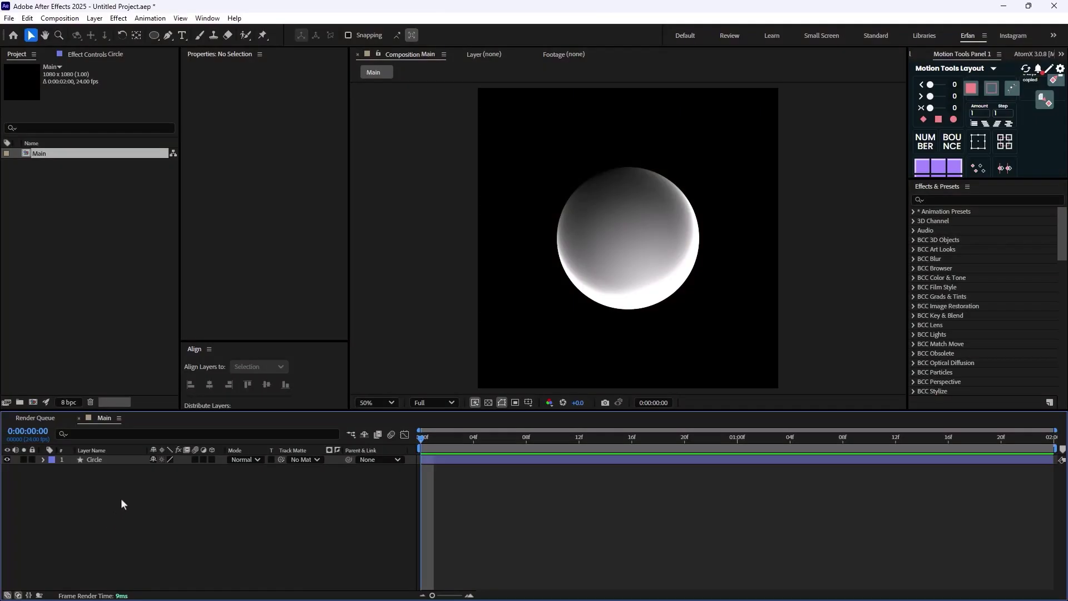
Step: Duplicate Circle, remove the copy's layer styles, and rename it Color_overlay
click(109, 462)
key(ctrl+d)
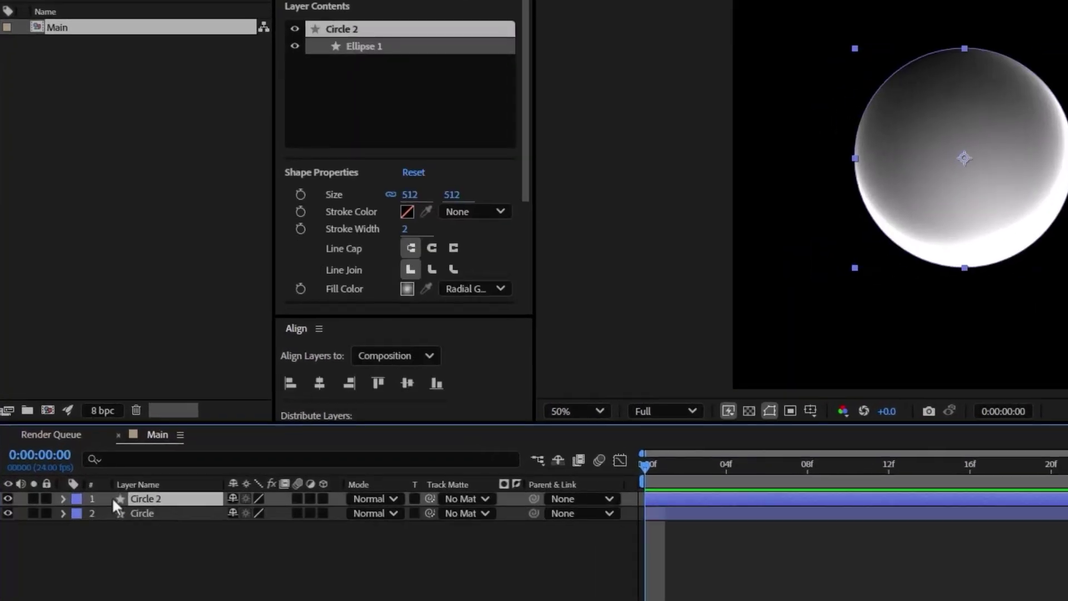
click(63, 499)
click(108, 542)
key(Delete)
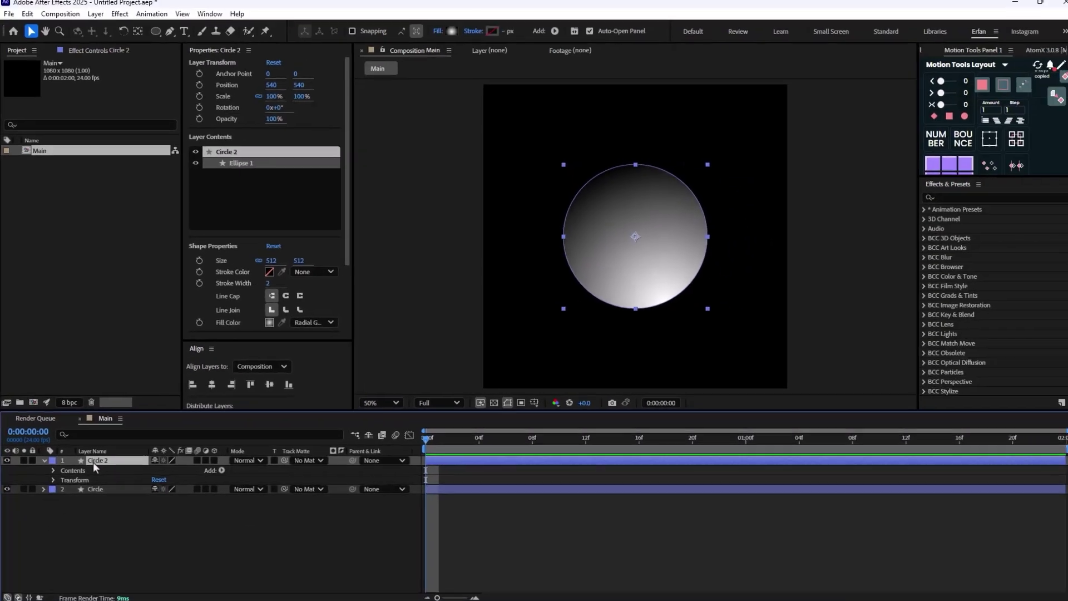
key(Return)
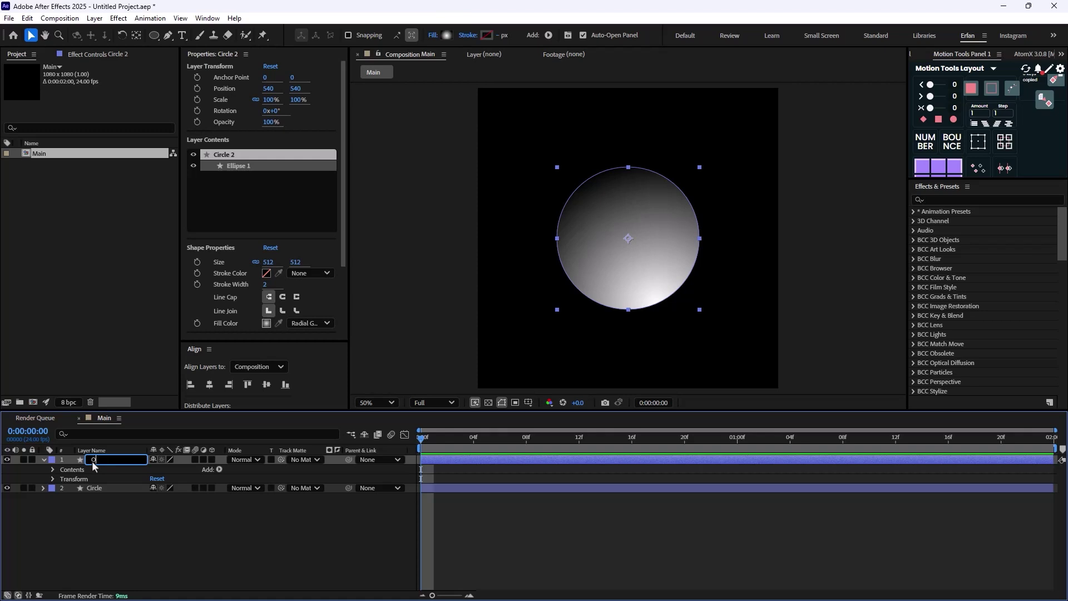
text(Color_overlay)
key(Return)
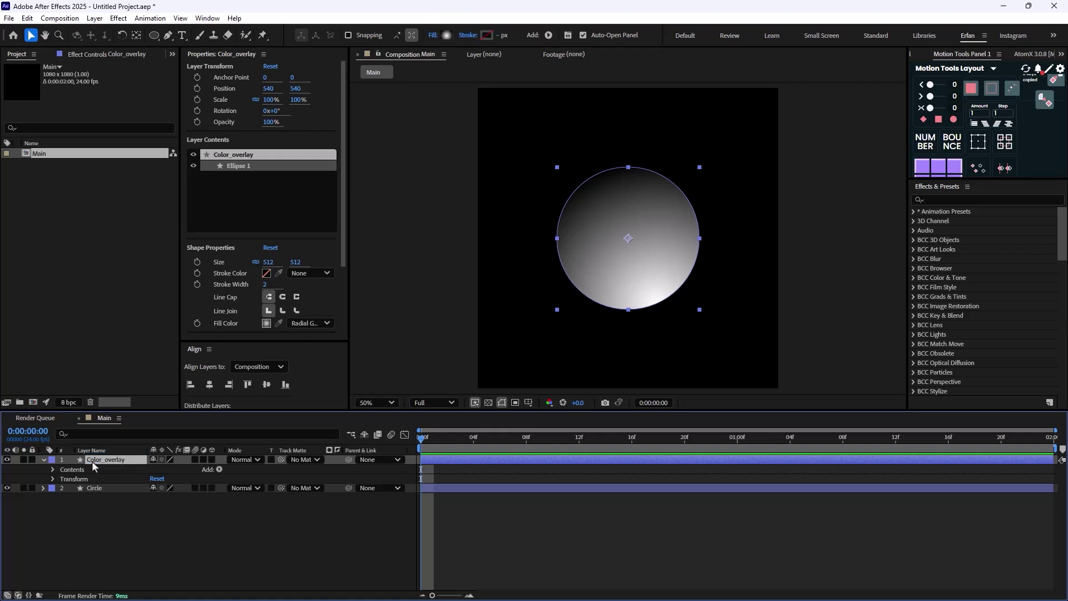
Step: Change Color_overlay's gradient starting stop to bright blue 1800FB
click(445, 36)
click(400, 236)
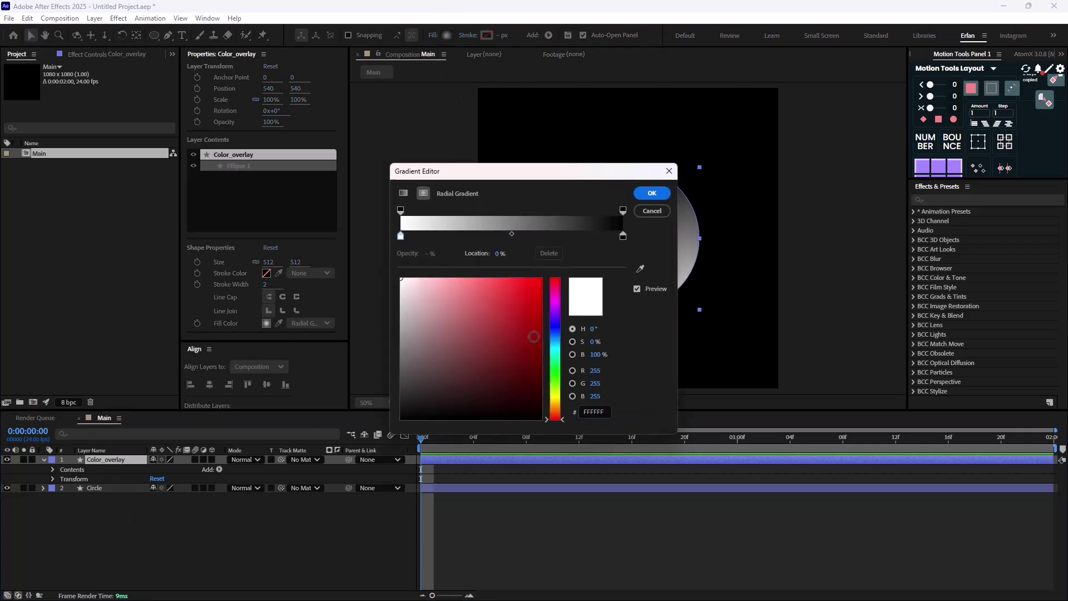
drag(556, 341, 555, 322)
click(541, 280)
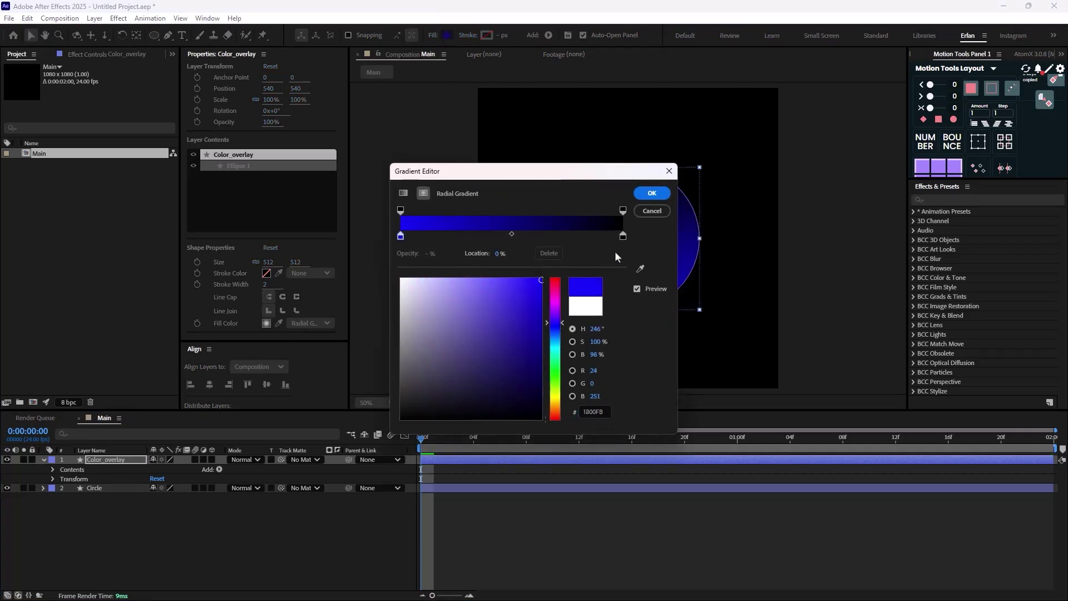
click(653, 193)
click(258, 527)
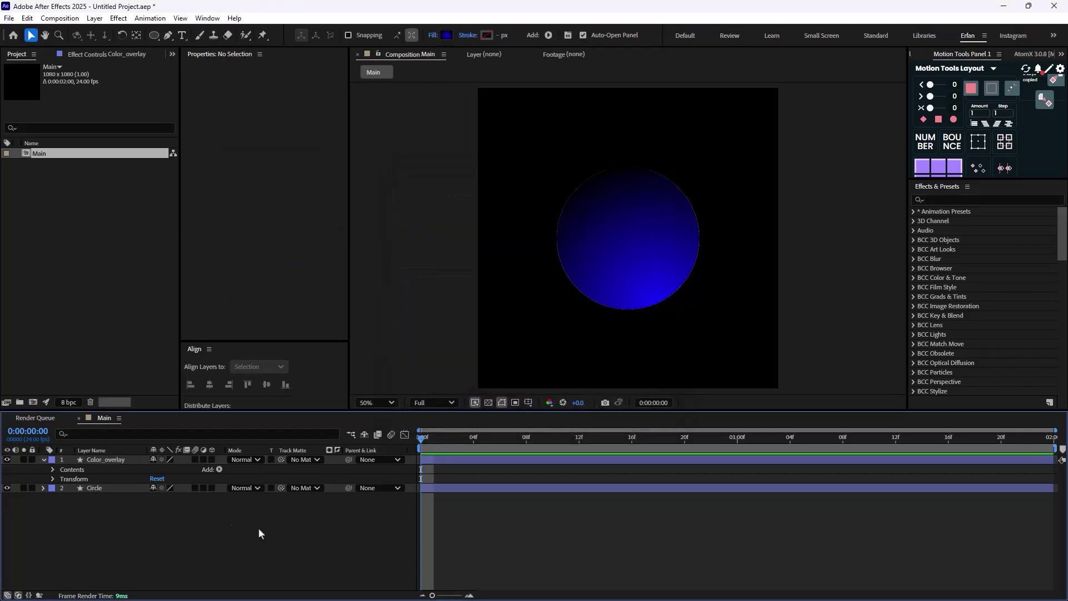
click(43, 460)
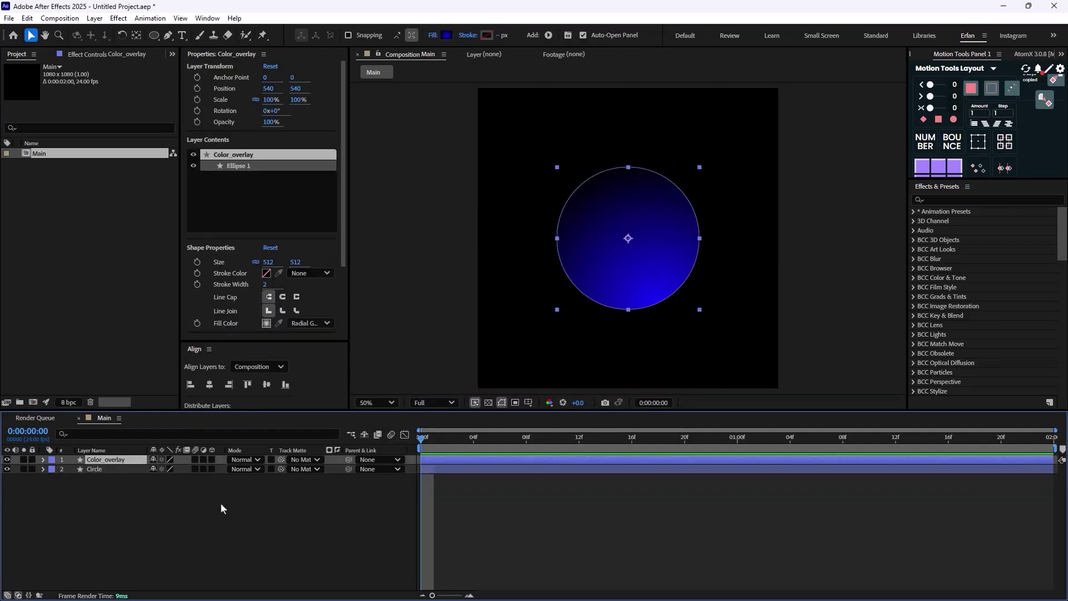
Step: Parent Color_overlay to Circle, shift it down-left, matte it to Circle, and show Circle again
drag(348, 459, 105, 473)
drag(648, 259, 582, 311)
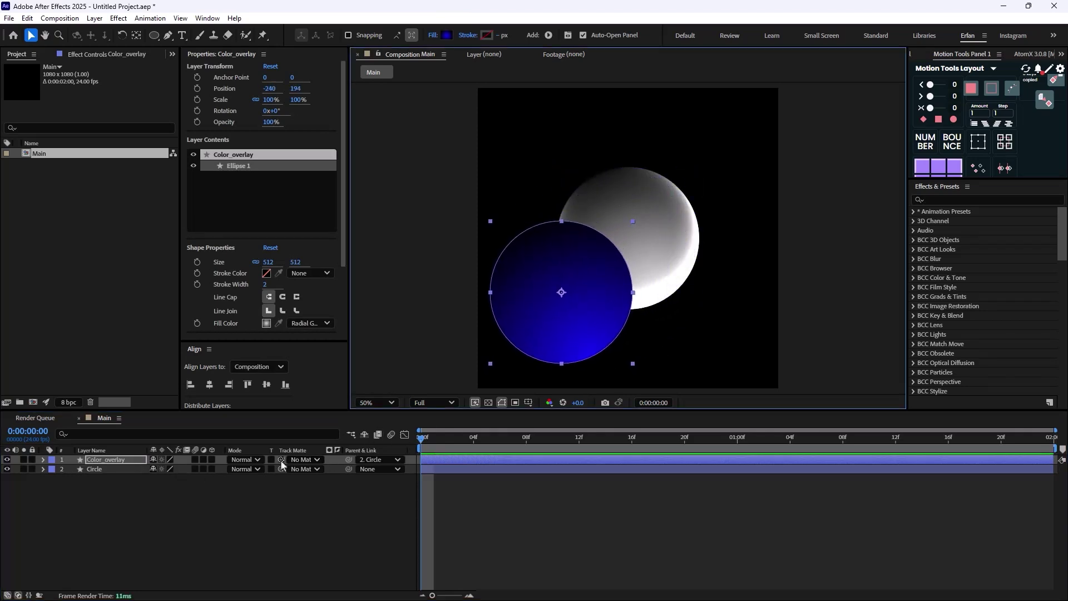
drag(282, 463, 95, 467)
click(95, 467)
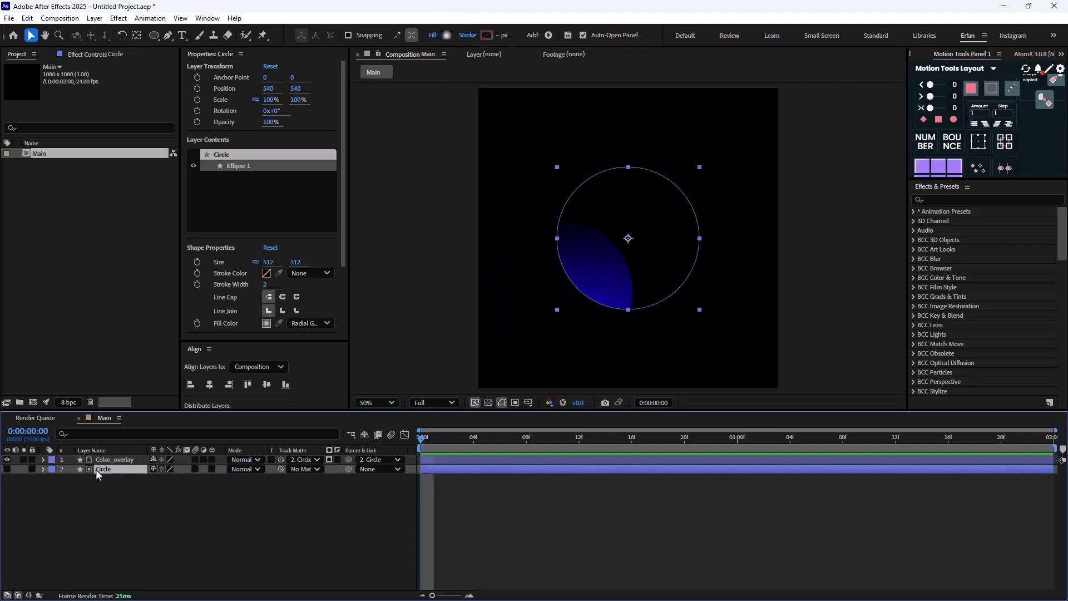
click(8, 469)
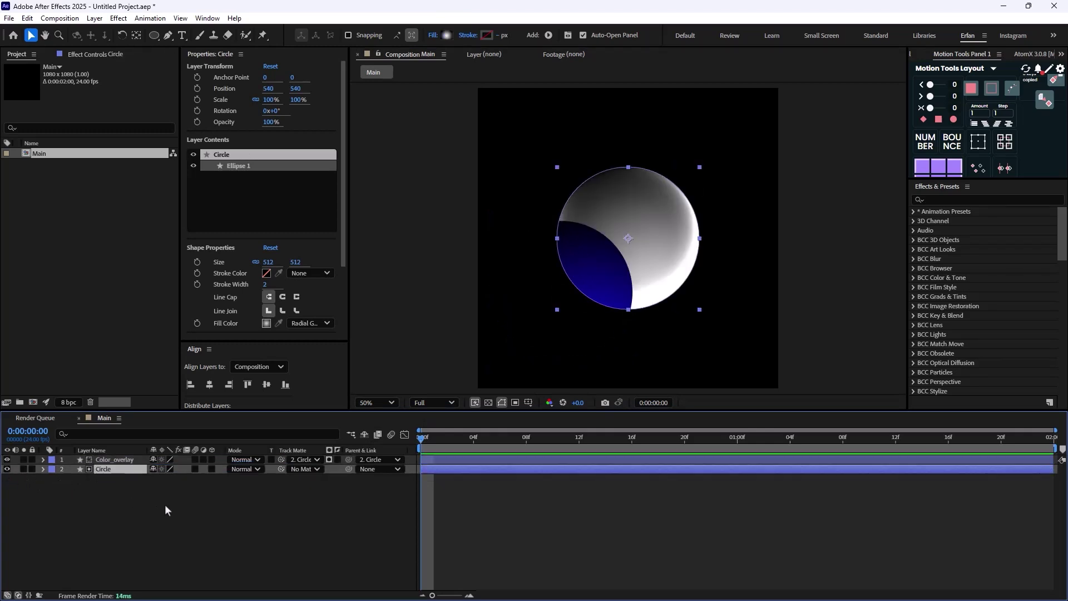
click(344, 562)
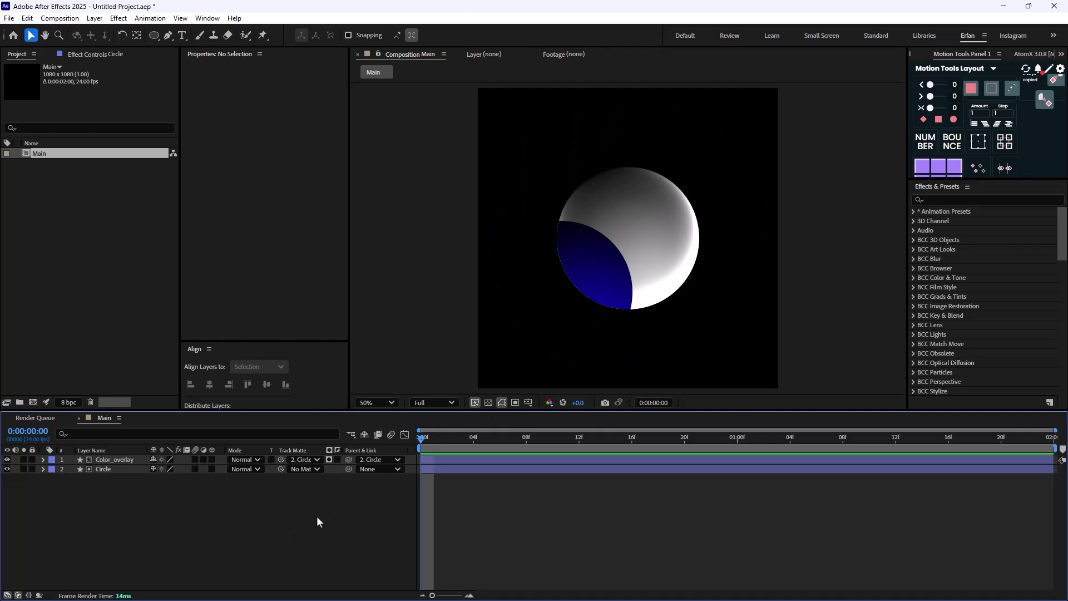
Step: Set Color_overlay to Classic Color Dodge, scale it to 173%, and reposition it
click(127, 459)
click(241, 460)
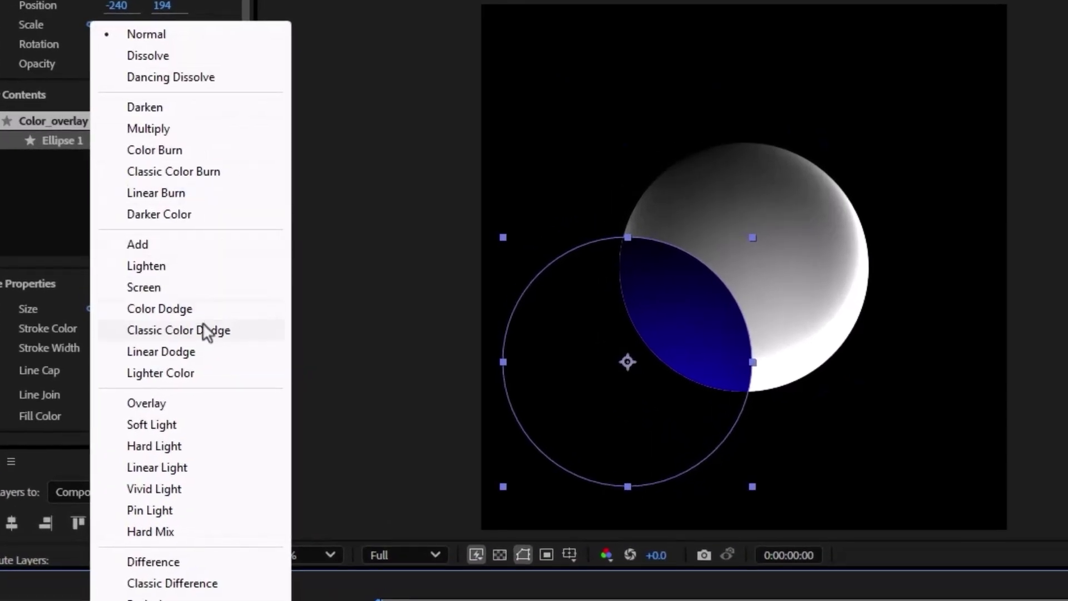
click(320, 274)
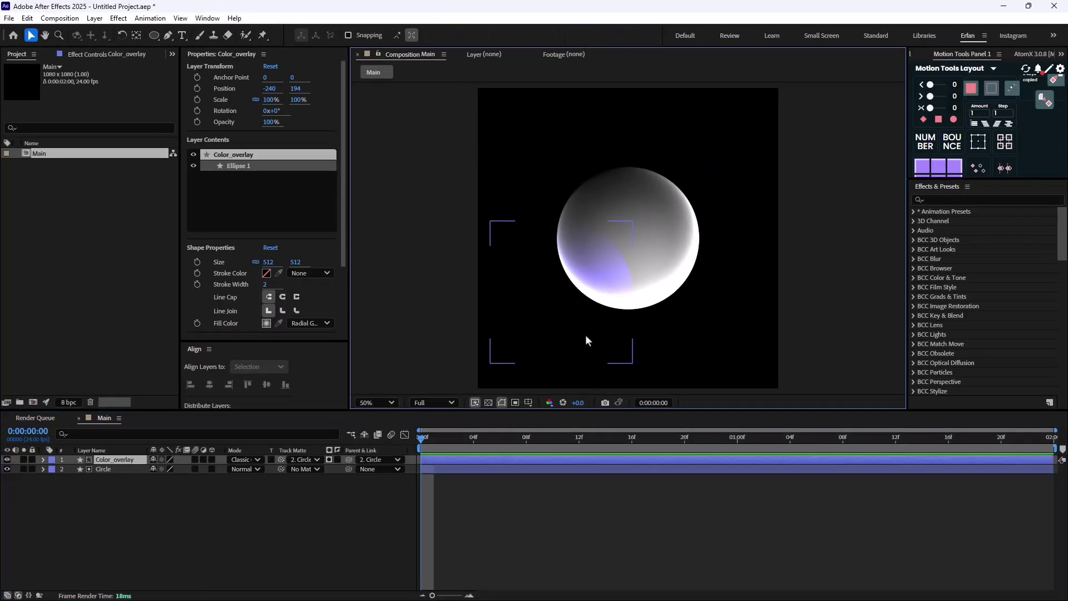
click(585, 335)
key(s)
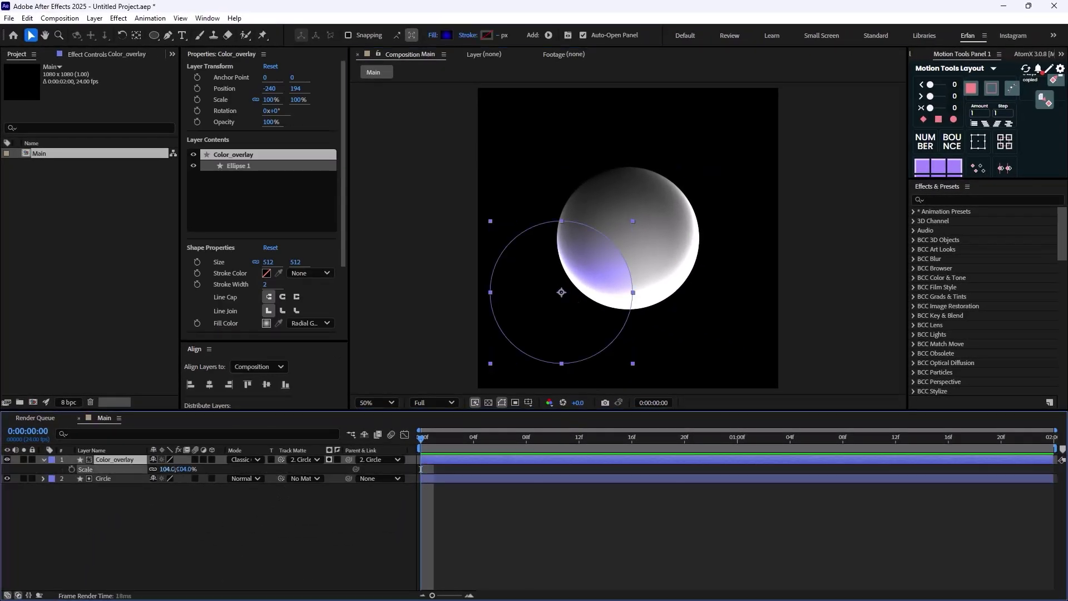
drag(170, 469, 208, 470)
drag(583, 303, 510, 242)
Step: Duplicate Color_overlay as Color_overlay 2 and recolour its gradient start to violet-pink (FB0064)
click(210, 527)
click(121, 462)
key(ctrl+d)
click(447, 36)
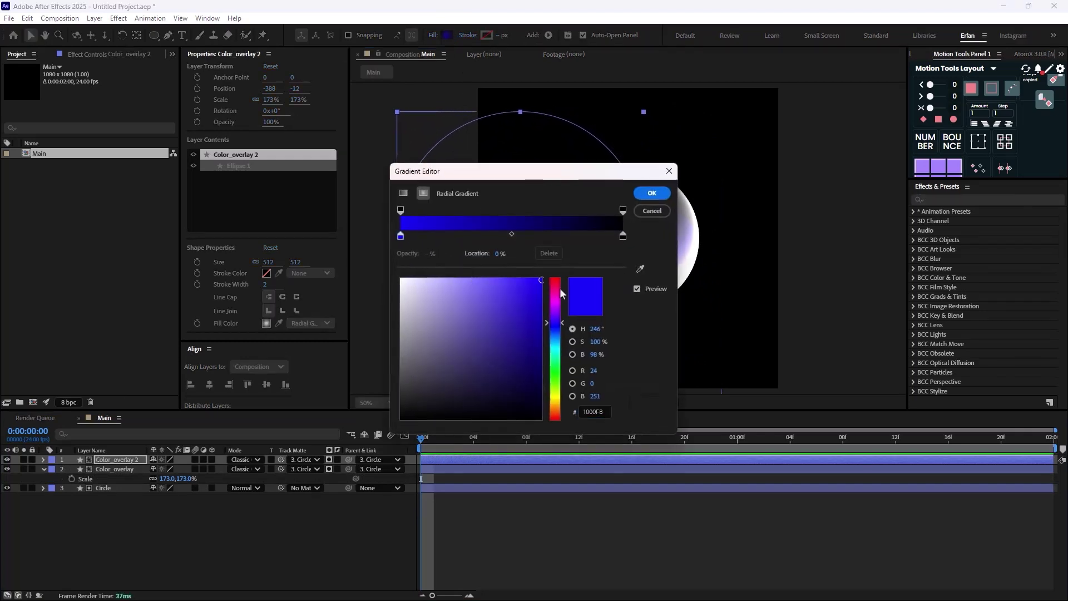
drag(561, 293, 560, 287)
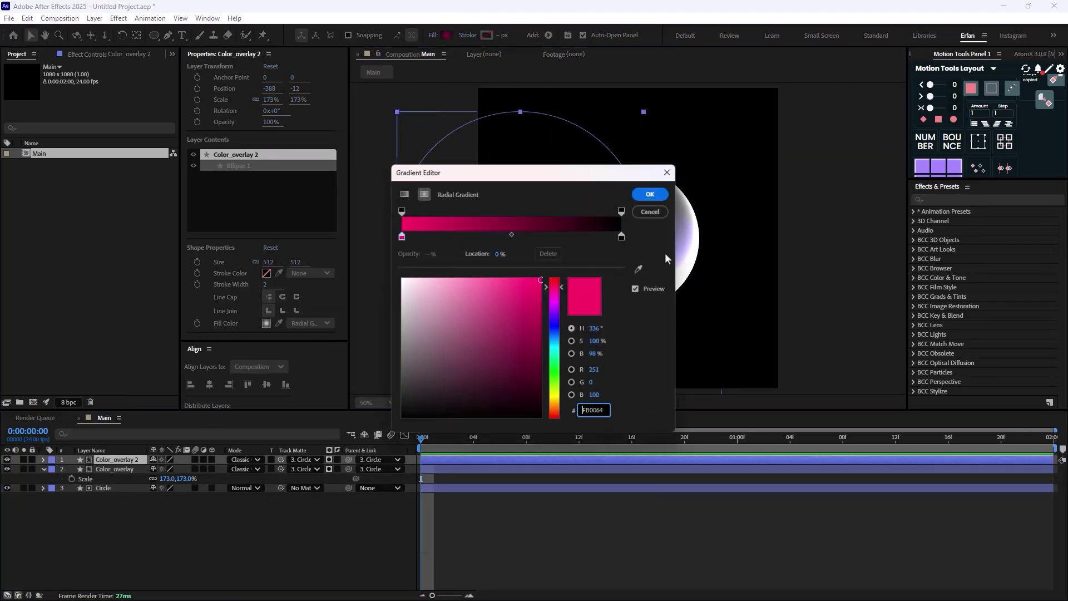
drag(554, 288, 555, 313)
click(650, 193)
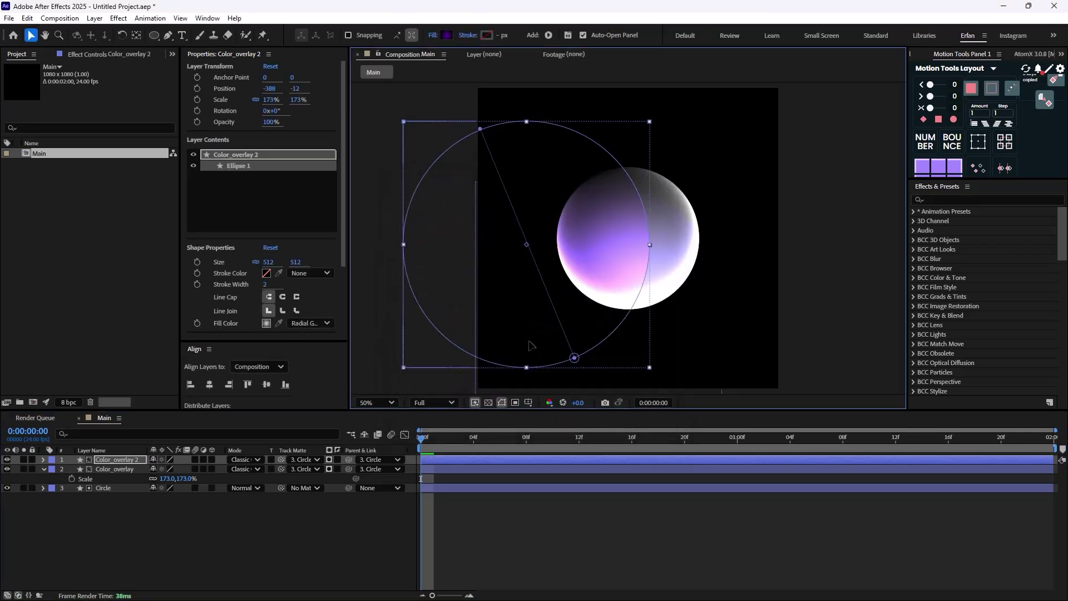
Step: Scale Color_overlay 2 to 181%, rotate it to -41°, and nudge it up-left
key(r)
mouse_move(162, 469)
mouse_down()
mouse_move(200, 470)
mouse_move(172, 469)
mouse_up()
click(257, 527)
click(115, 459)
key(s)
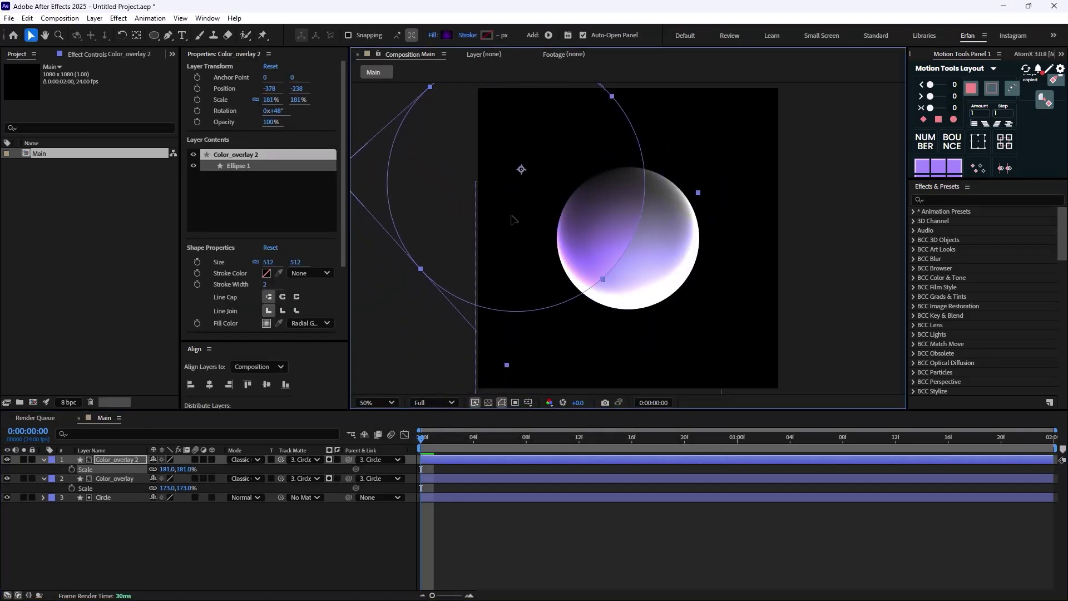
drag(513, 220, 506, 227)
key(r)
drag(161, 469, 118, 480)
Step: Keyframe Circle's rotation at 0x+0° on frame 0, then jump to 0:00:01:23 to edit revolutions
click(356, 545)
key(comma)
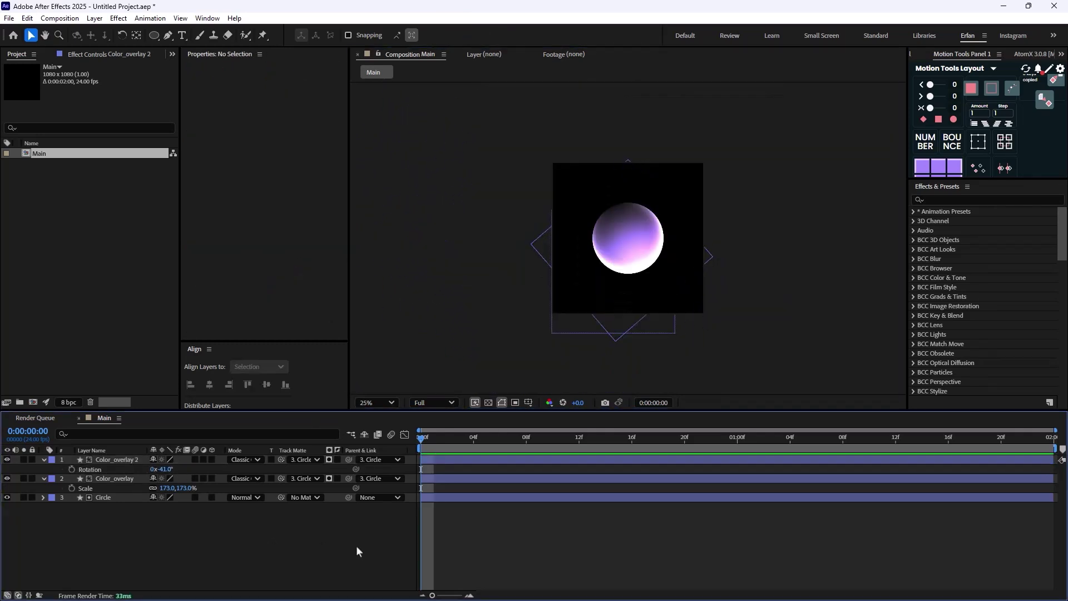
click(115, 499)
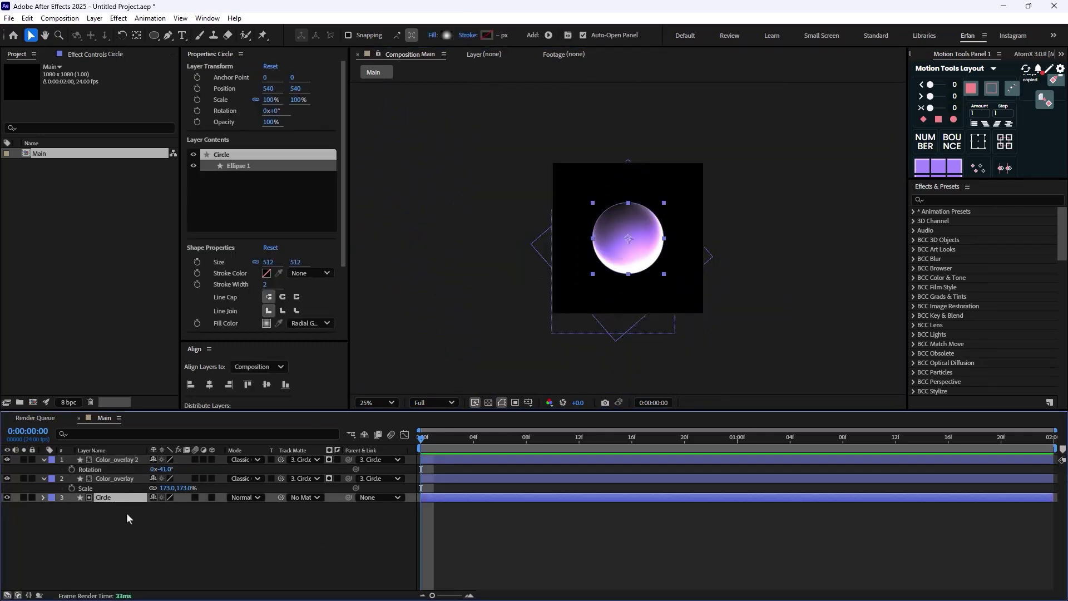
click(72, 507)
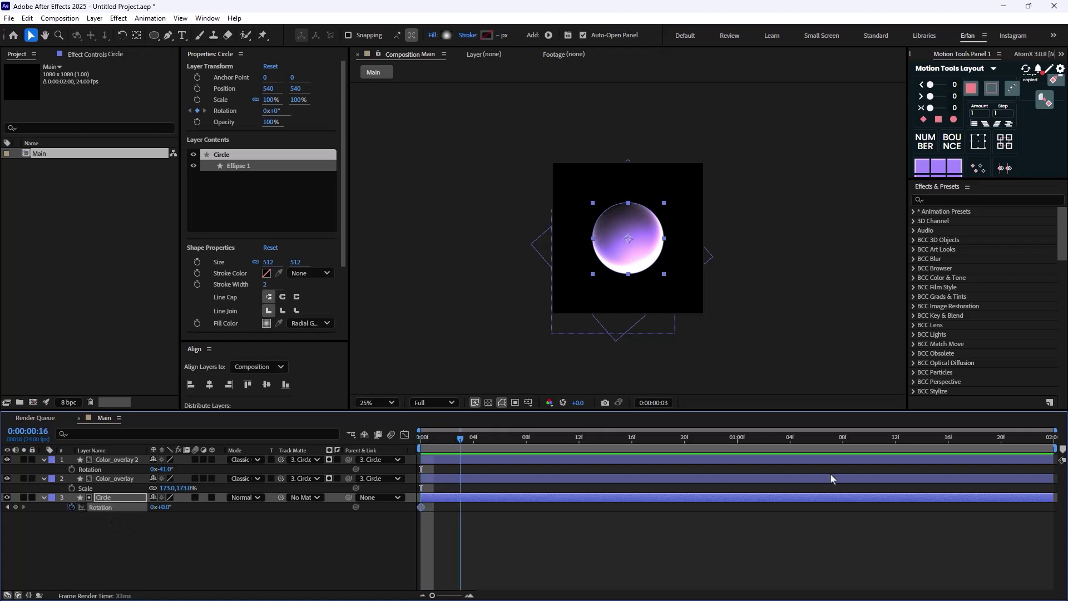
key(End)
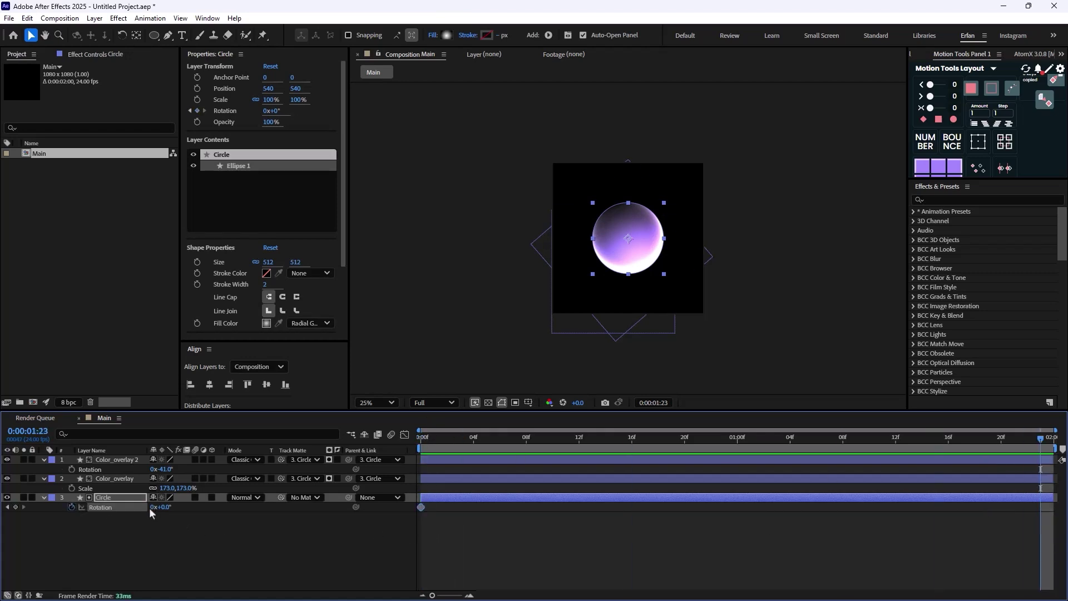
click(152, 507)
Step: Set the Circle layer's Rotation to 1 revolution at 0:00:01:23, then deselect the layers
text(1)
key(Return)
click(292, 556)
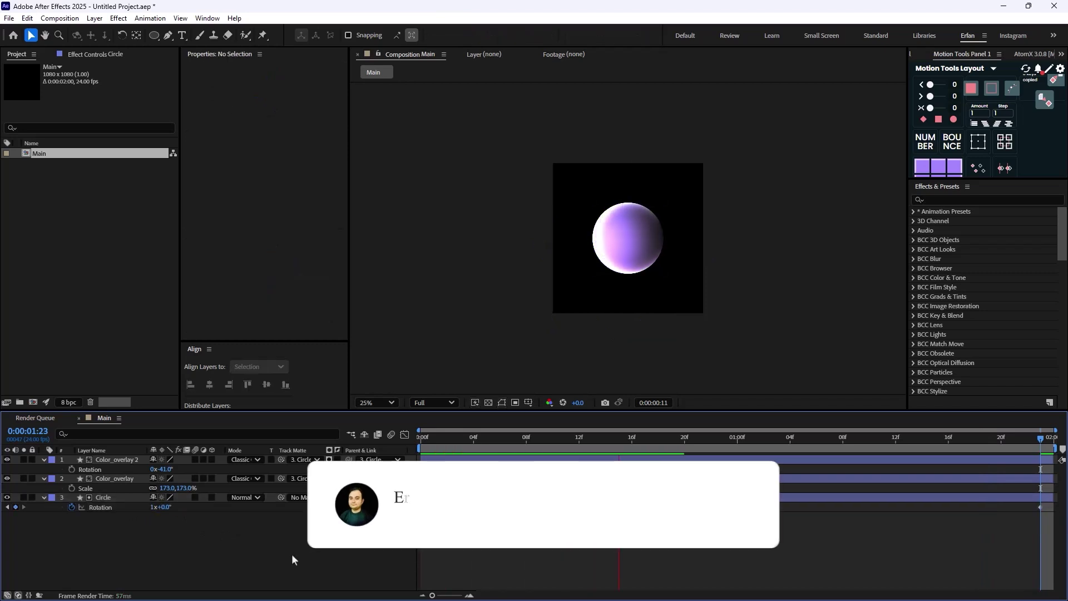